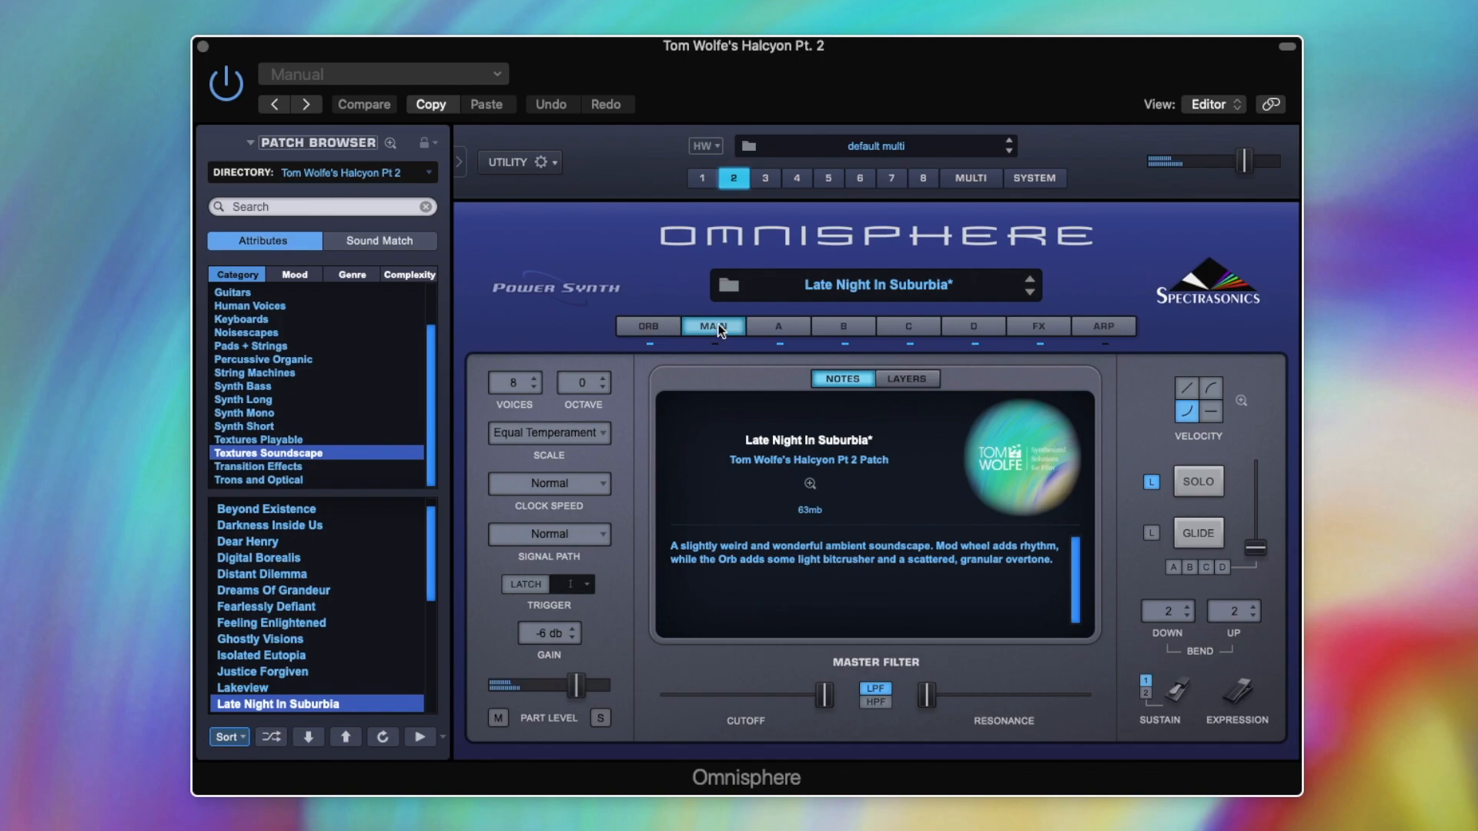
Go to the Orb page and move the Orb puck slightly off centre to hear its effect on the patch.
{"action": "left_click", "coordinate": [663, 324]}
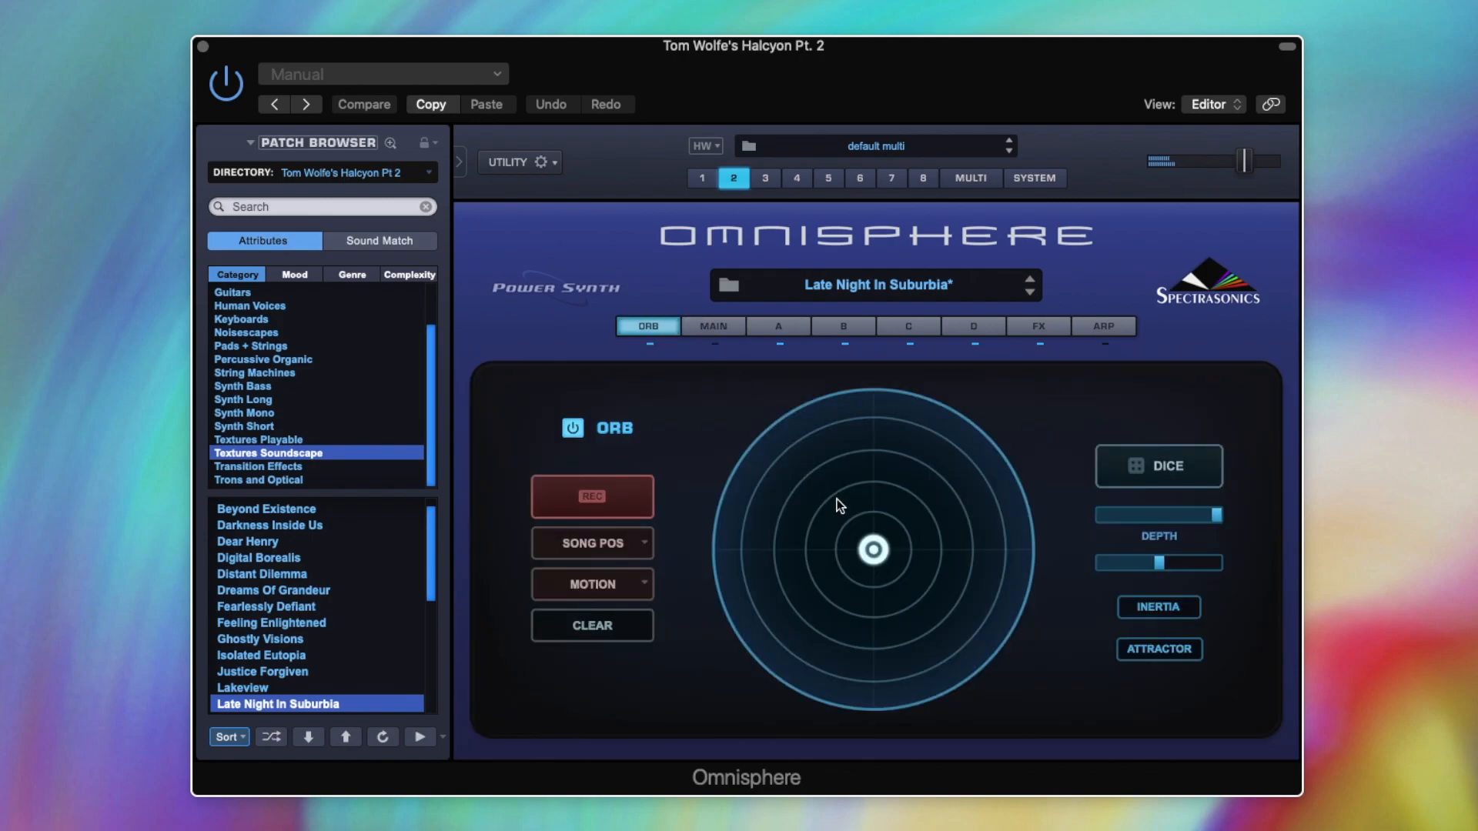
{"action": "mouse_move", "coordinate": [873, 549]}
{"action": "left_mouse_down"}
{"action": "mouse_move", "coordinate": [964, 573]}
{"action": "mouse_move", "coordinate": [1011, 566]}
{"action": "mouse_move", "coordinate": [1024, 543]}
{"action": "mouse_move", "coordinate": [1003, 523]}
{"action": "mouse_move", "coordinate": [948, 519]}
{"action": "mouse_move", "coordinate": [885, 544]}
{"action": "left_mouse_up"}
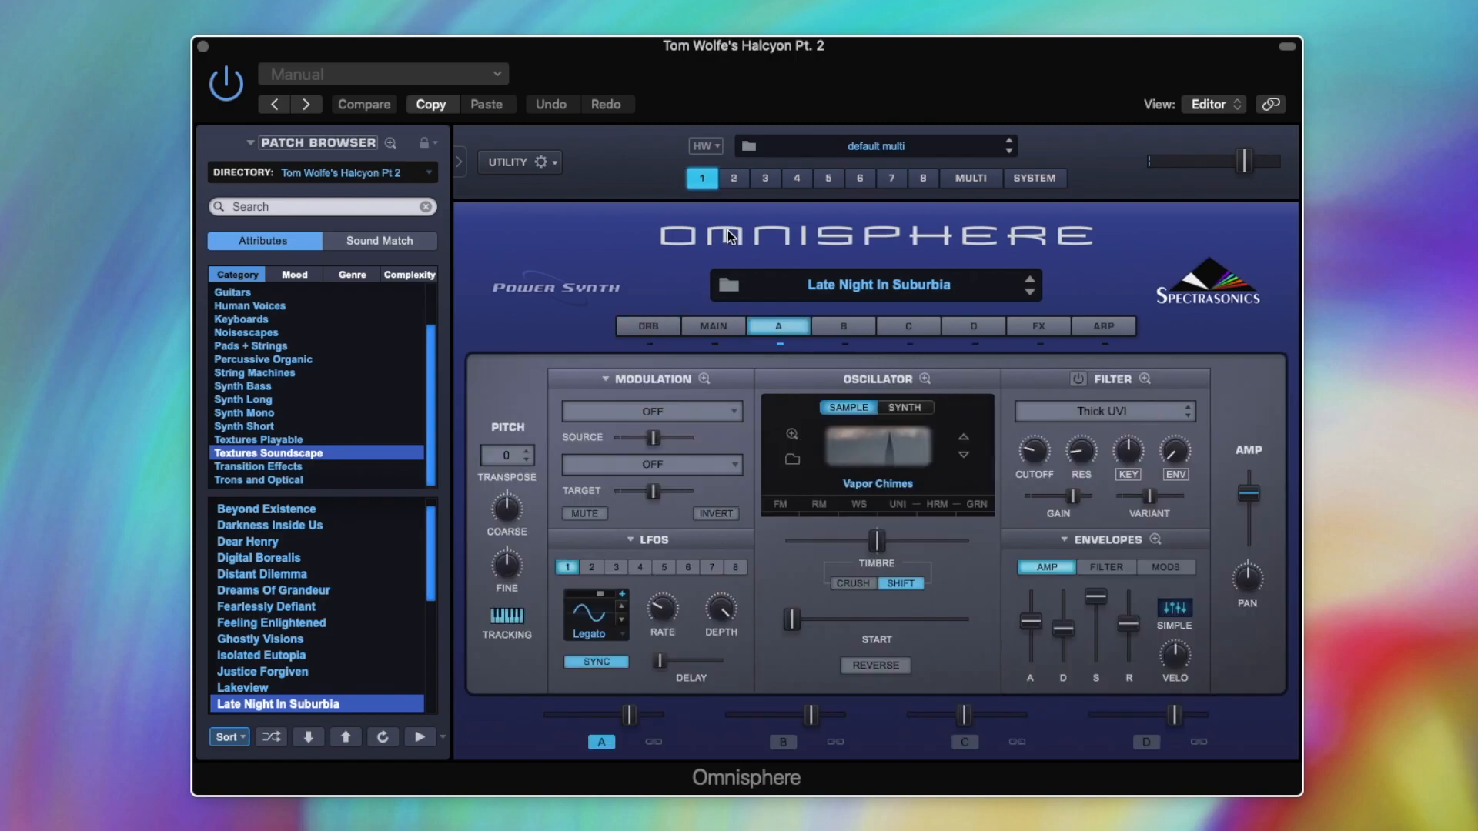
View the Vapor Chimes sound in layer A's soundsource browser and return to the layer.
{"action": "left_click", "coordinate": [884, 448]}
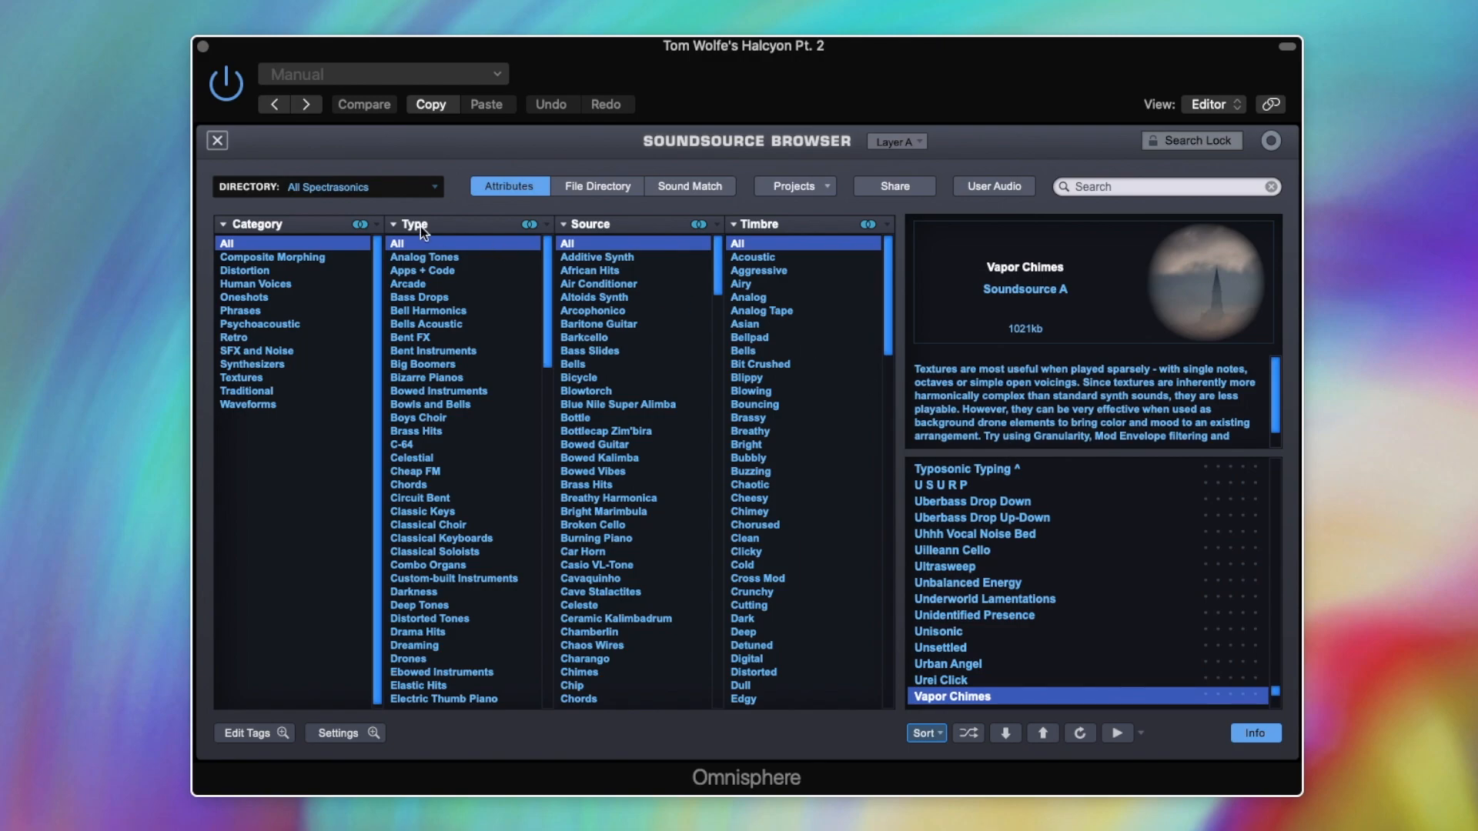
{"action": "left_click", "coordinate": [218, 141]}
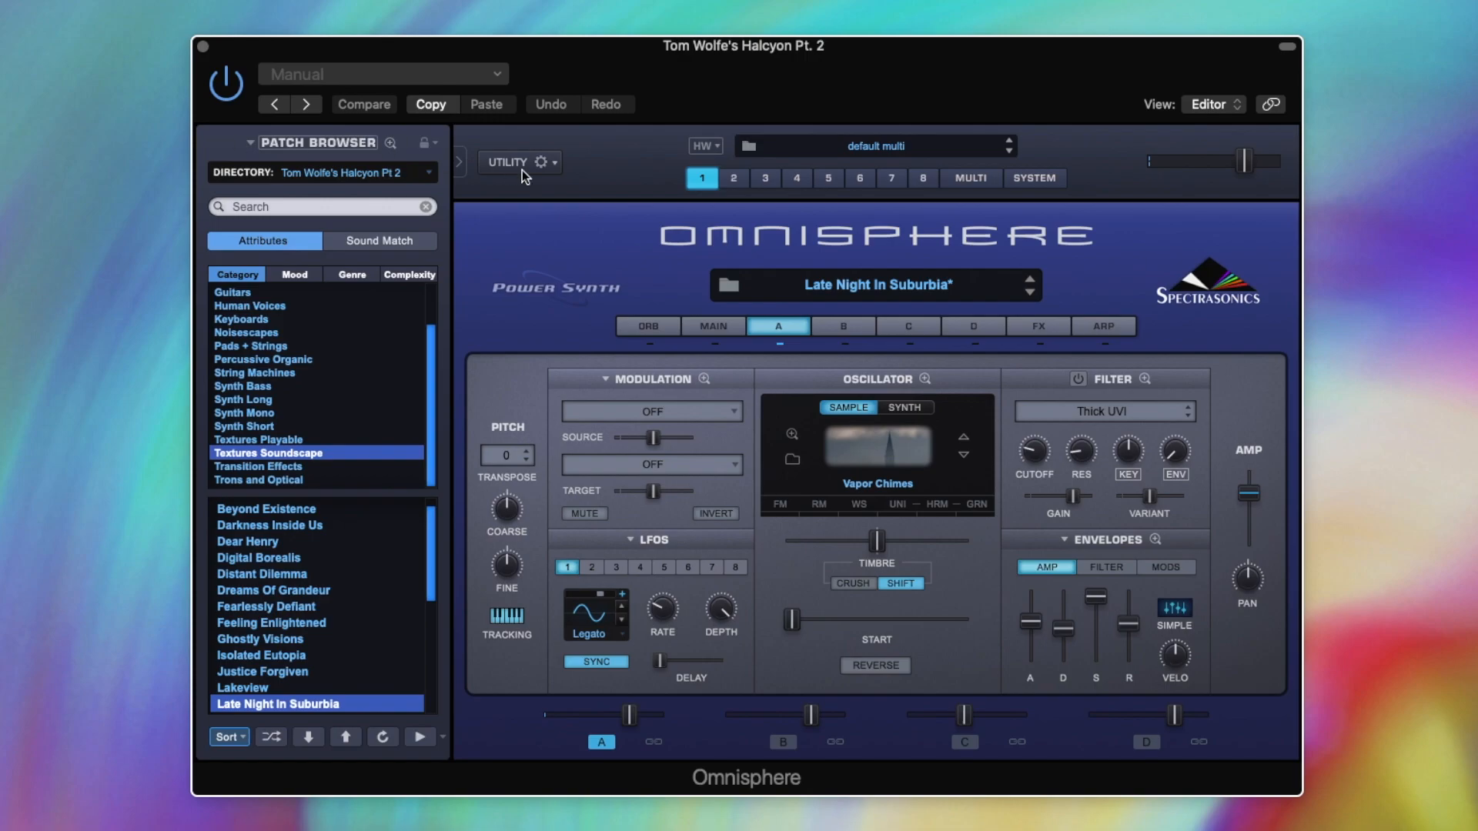
Enable layer A's Thick UVI filter, inspect its mix and cutoff settings in the zoomed view, and toggle it to compare the sound.
{"action": "left_click", "coordinate": [1078, 379]}
{"action": "left_click", "coordinate": [1145, 380]}
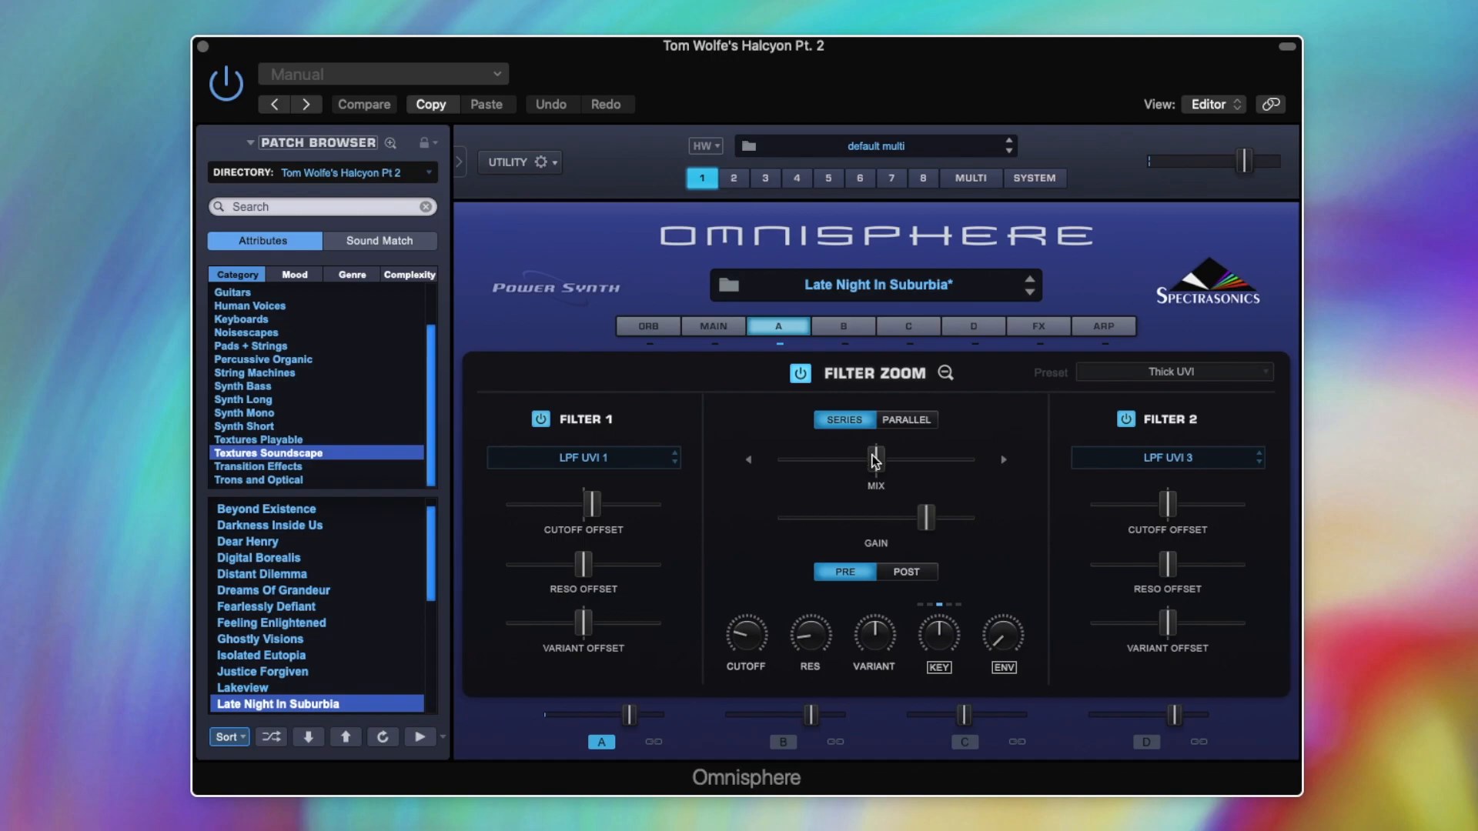
{"action": "mouse_move", "coordinate": [874, 456]}
{"action": "mouse_move", "coordinate": [592, 509]}
{"action": "mouse_move", "coordinate": [745, 640]}
{"action": "left_click", "coordinate": [946, 374]}
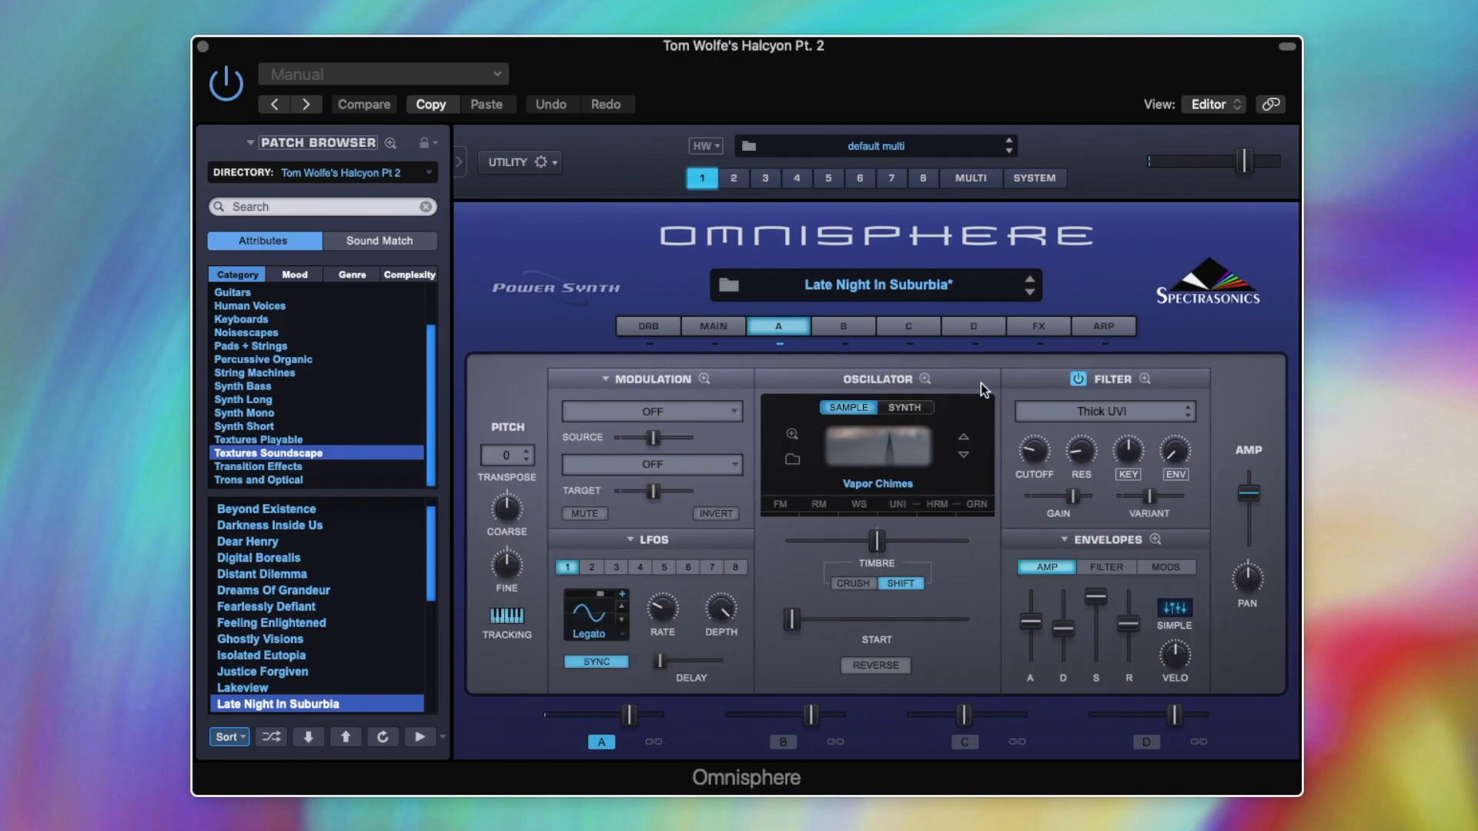
{"action": "left_click", "coordinate": [1079, 379]}
{"action": "mouse_move", "coordinate": [1027, 622]}
Enable the Thick UVI filter on layer B's Warm Air sound and sweep its cutoff up and back.
{"action": "left_click", "coordinate": [844, 327]}
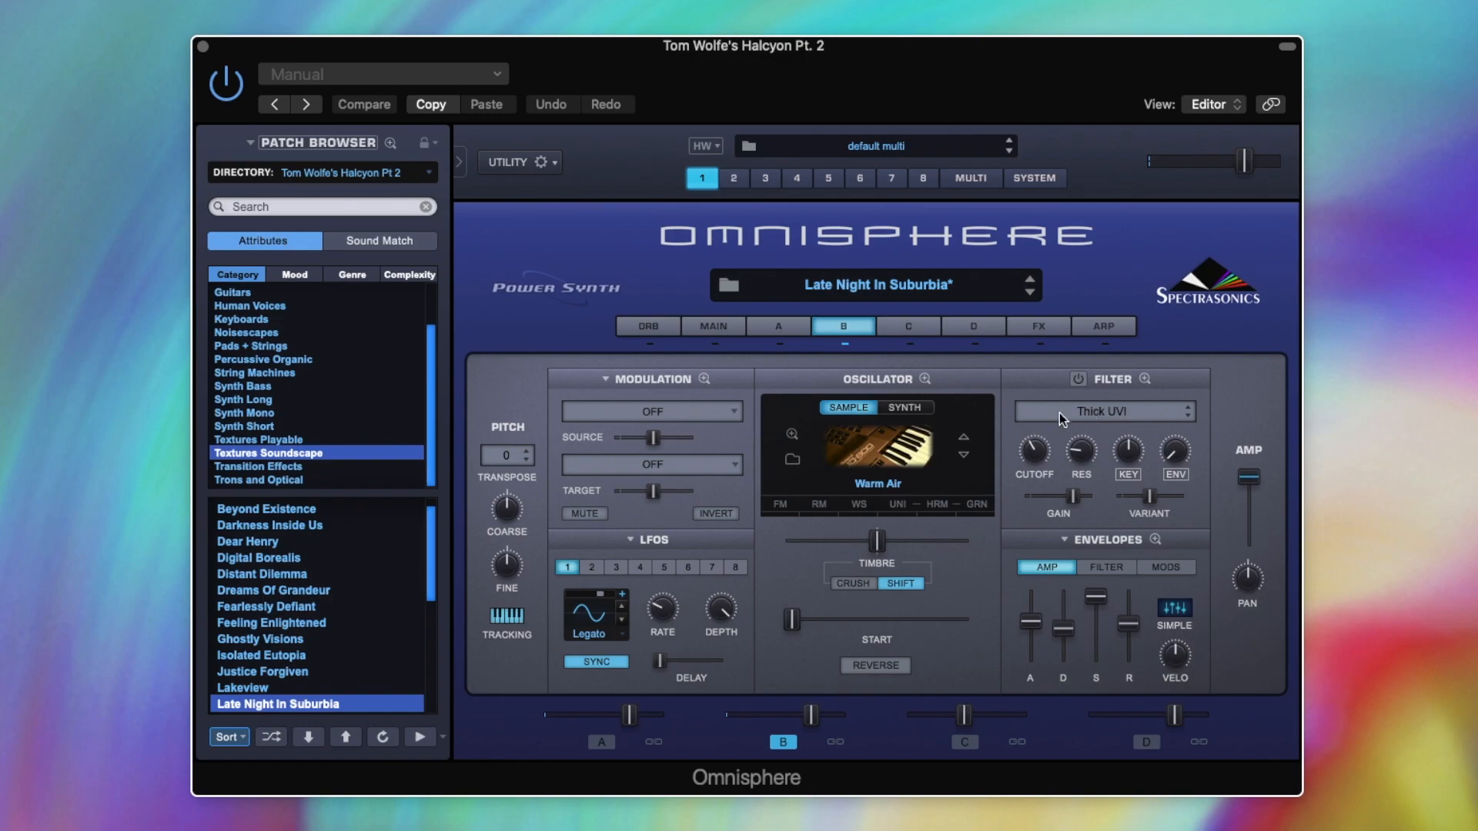
{"action": "mouse_move", "coordinate": [1036, 455]}
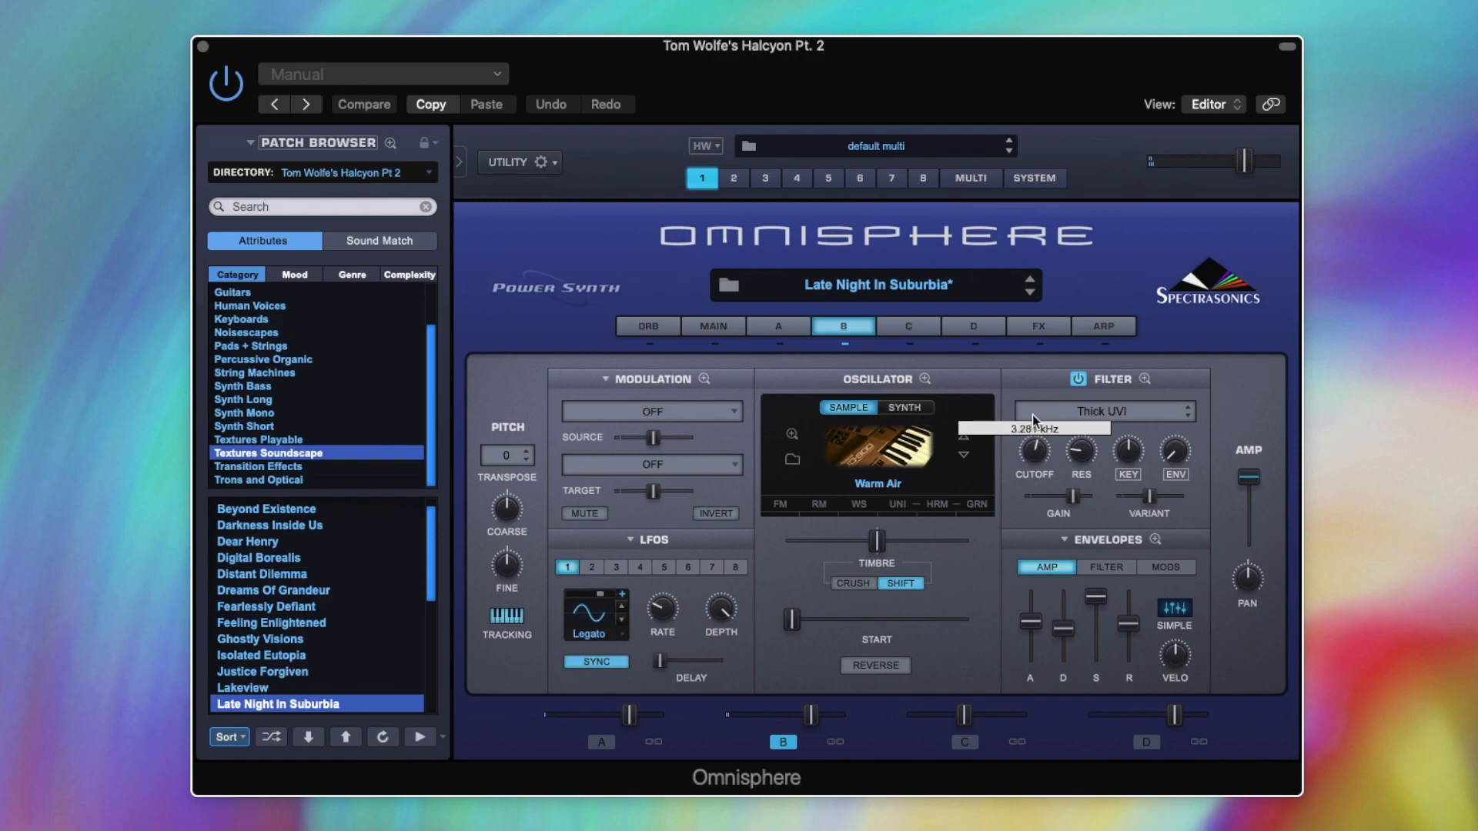
{"action": "left_click_drag", "start_coordinate": [1030, 399], "coordinate": [1030, 445]}
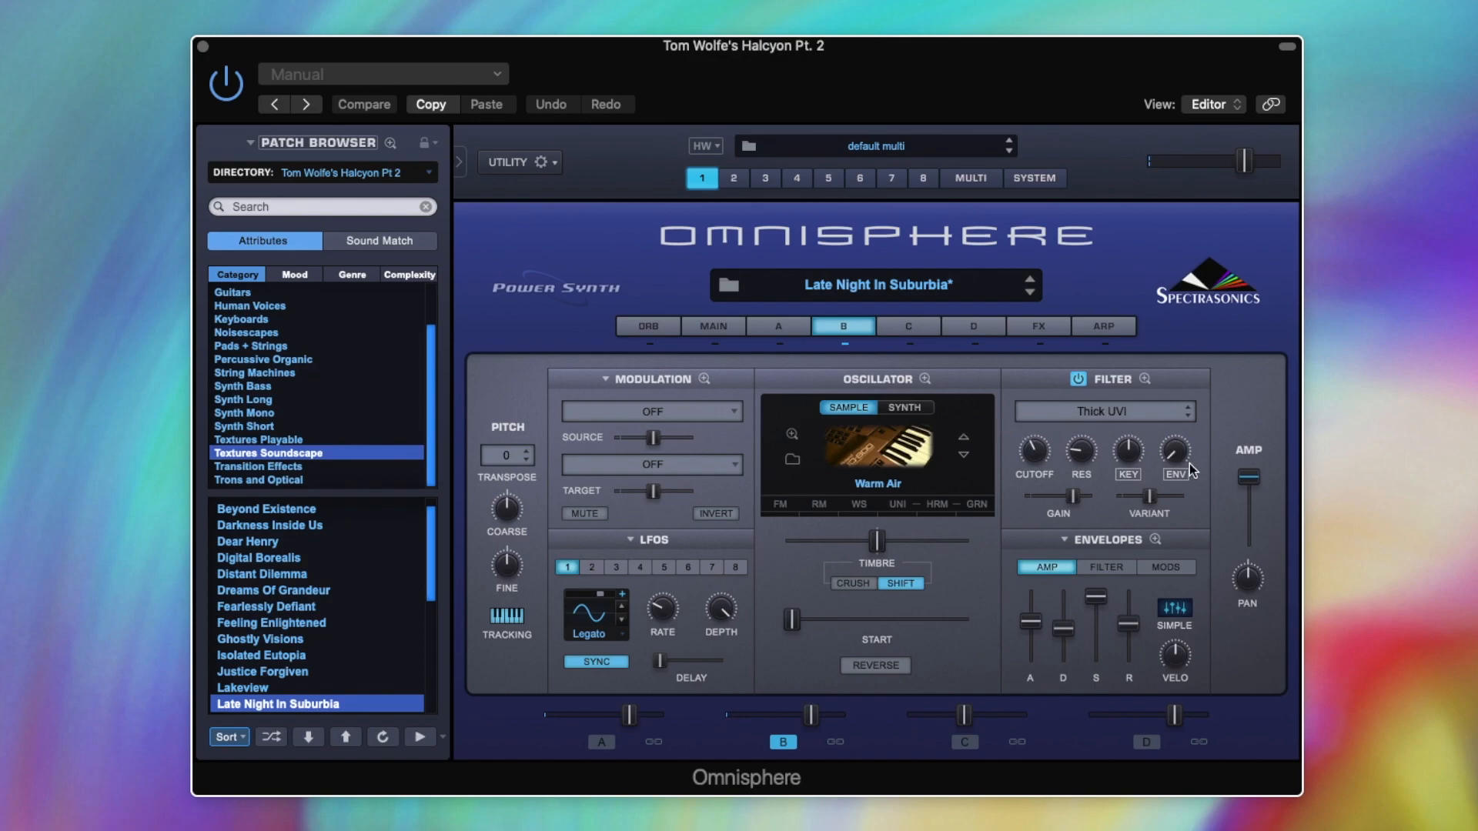
Inspect the Precision Compressor's input, ratio and release settings in layer B's effects rack.
{"action": "left_click", "coordinate": [1040, 327]}
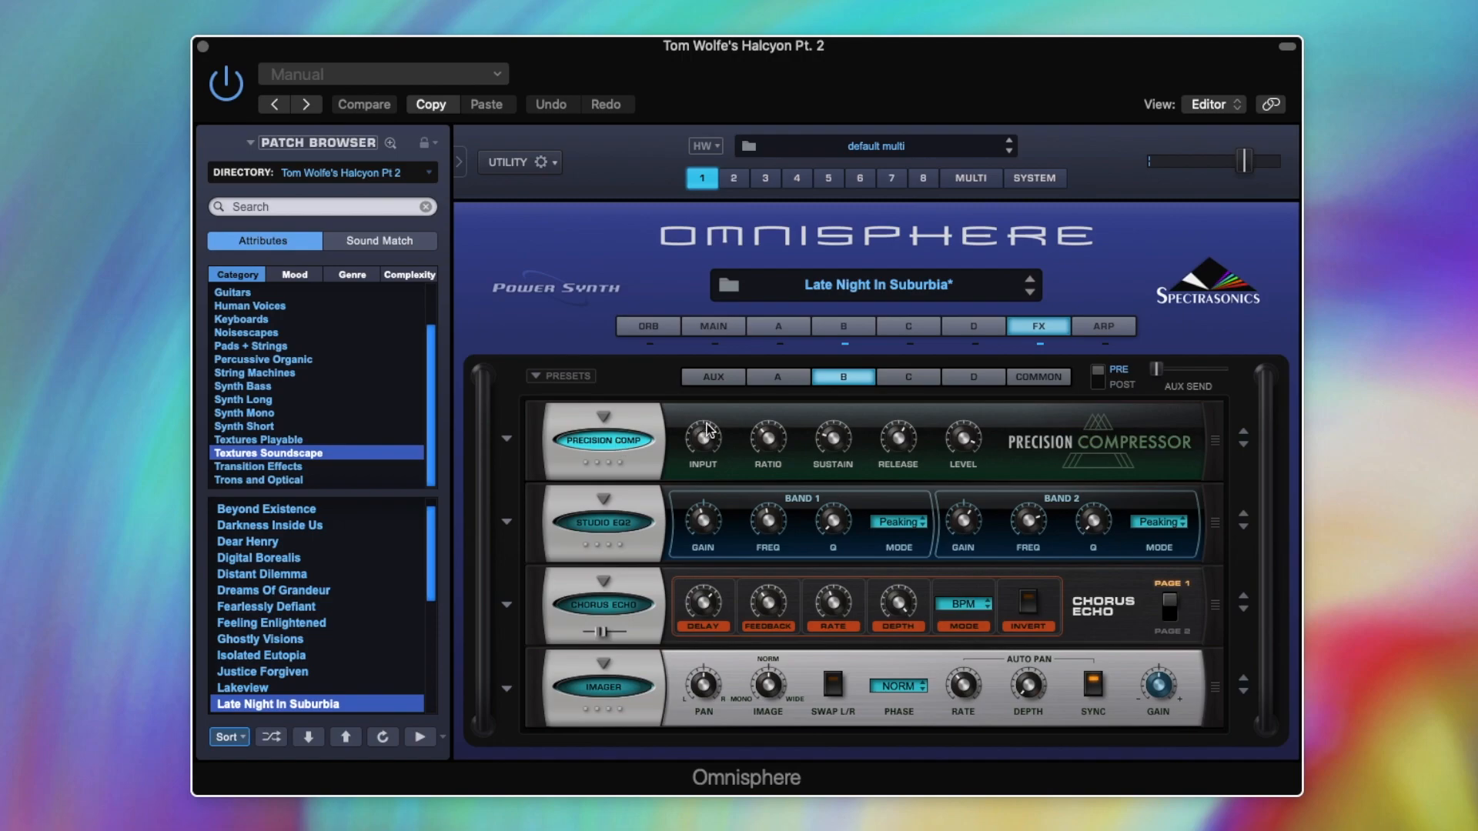
{"action": "mouse_move", "coordinate": [707, 440]}
{"action": "mouse_move", "coordinate": [760, 438]}
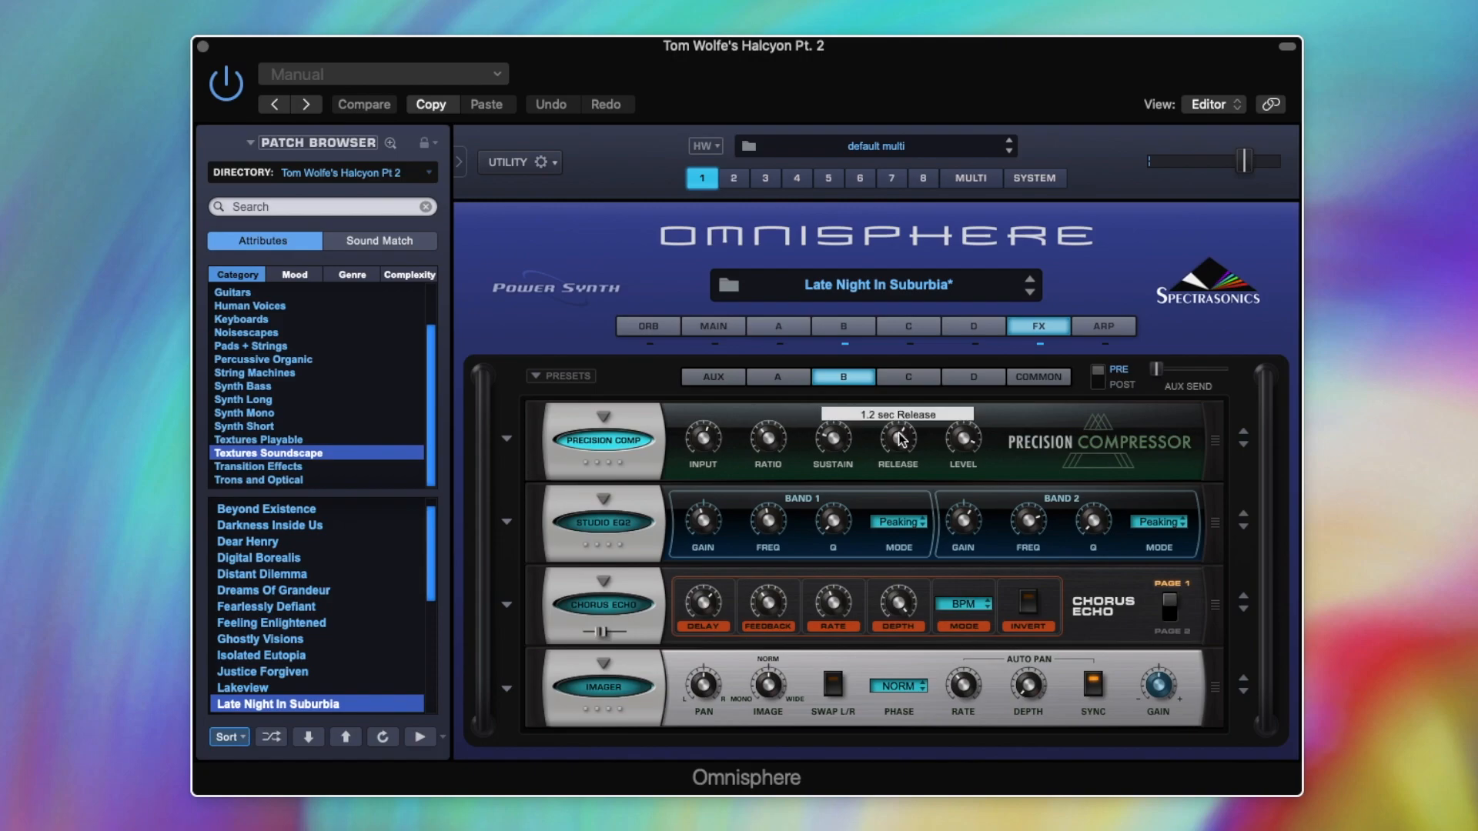
Enable Studio EQ2 on layer B, check the frequencies of both bands, and toggle it to compare the sound.
{"action": "left_click", "coordinate": [618, 524]}
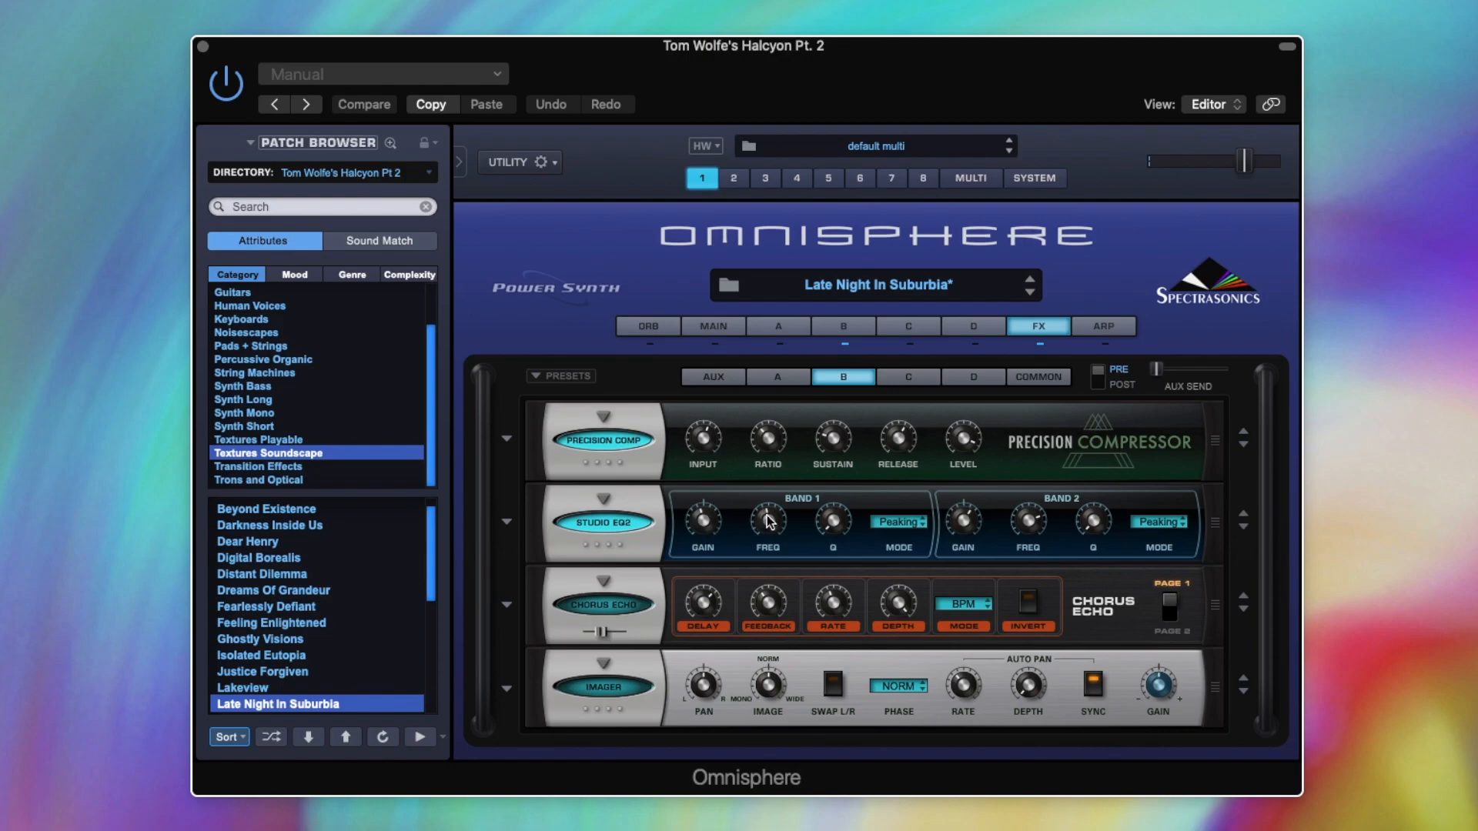
{"action": "mouse_move", "coordinate": [768, 522]}
{"action": "mouse_move", "coordinate": [1029, 526]}
{"action": "left_click", "coordinate": [621, 523]}
{"action": "left_click", "coordinate": [620, 524]}
{"action": "left_click", "coordinate": [621, 523]}
{"action": "left_click", "coordinate": [620, 524]}
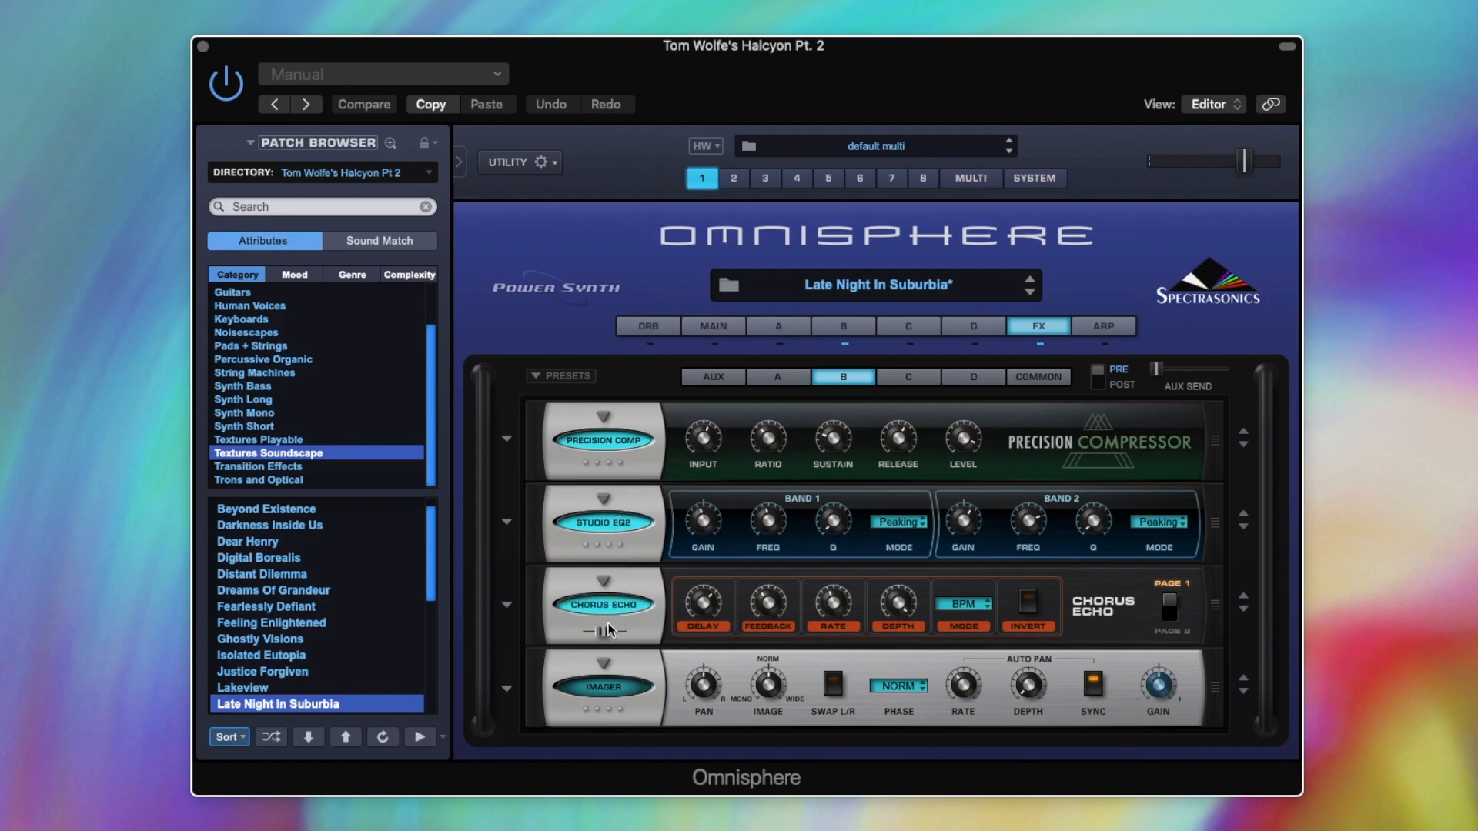
Inspect the mix, delay, feedback, rate and depth of layer B's Chorus Echo, and compare the sound with it off and on.
{"action": "mouse_move", "coordinate": [602, 633]}
{"action": "mouse_move", "coordinate": [702, 605]}
{"action": "mouse_move", "coordinate": [771, 608]}
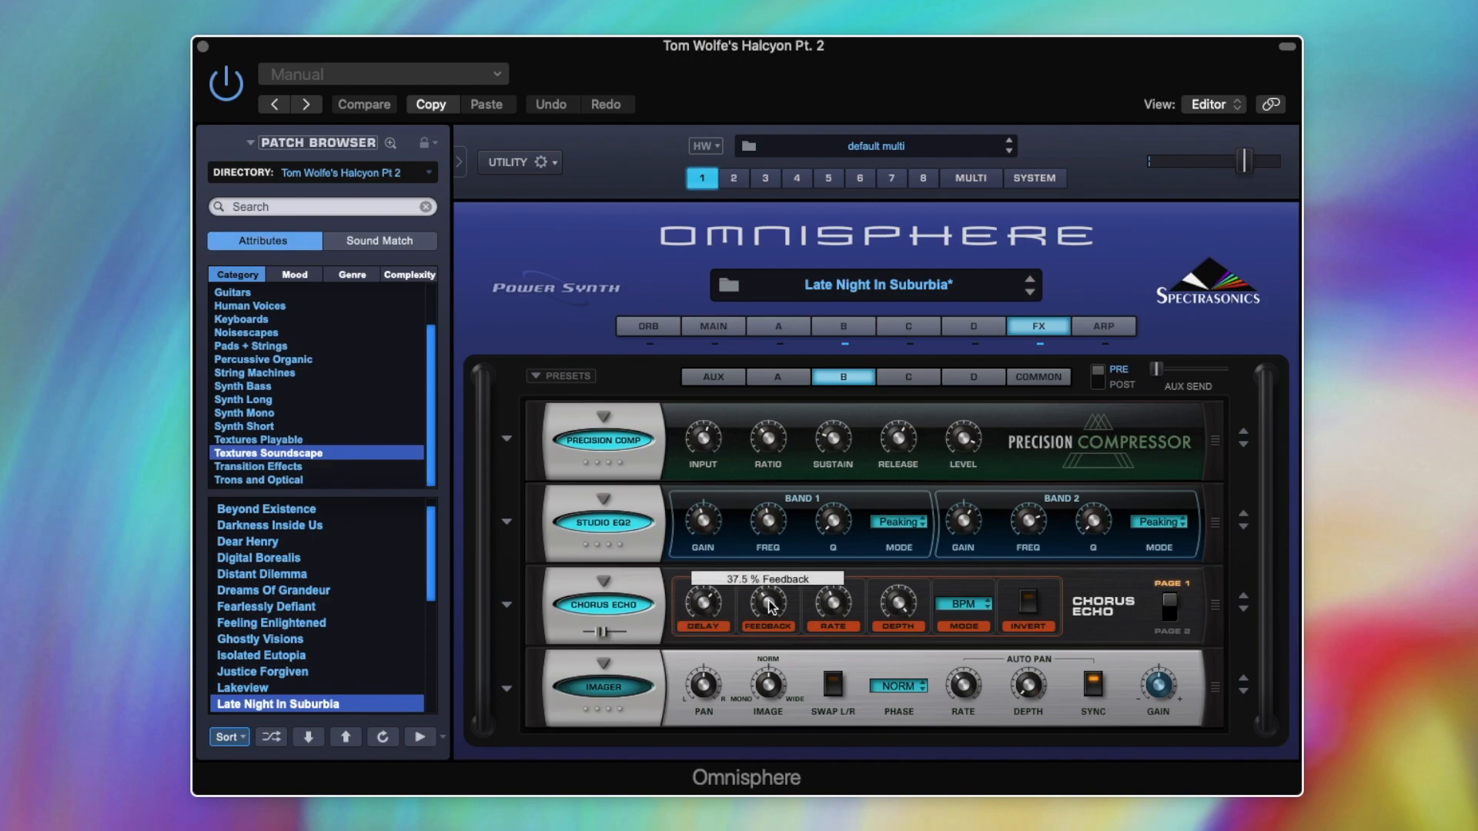
{"action": "mouse_move", "coordinate": [837, 605]}
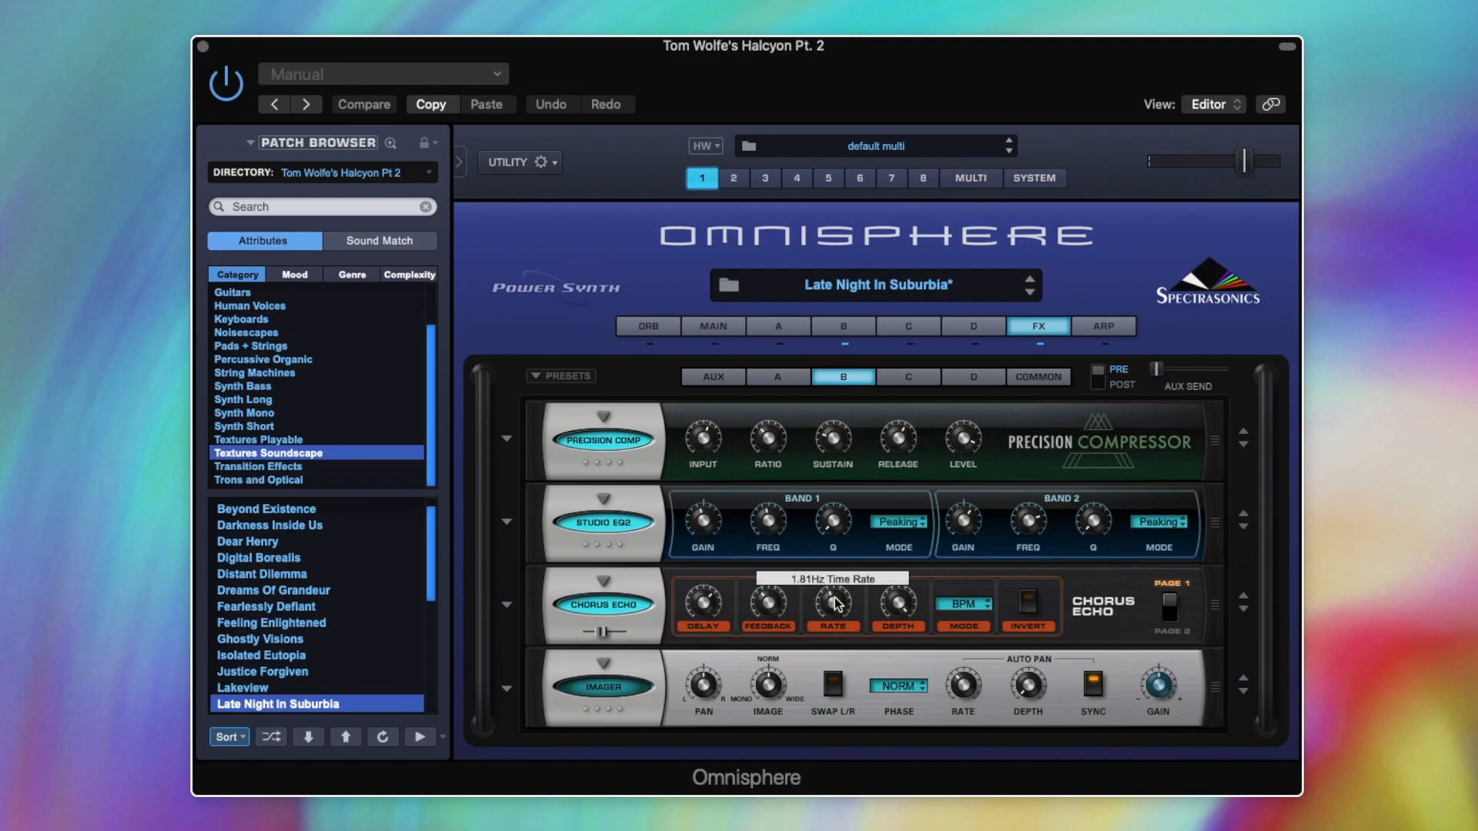
{"action": "mouse_move", "coordinate": [903, 605]}
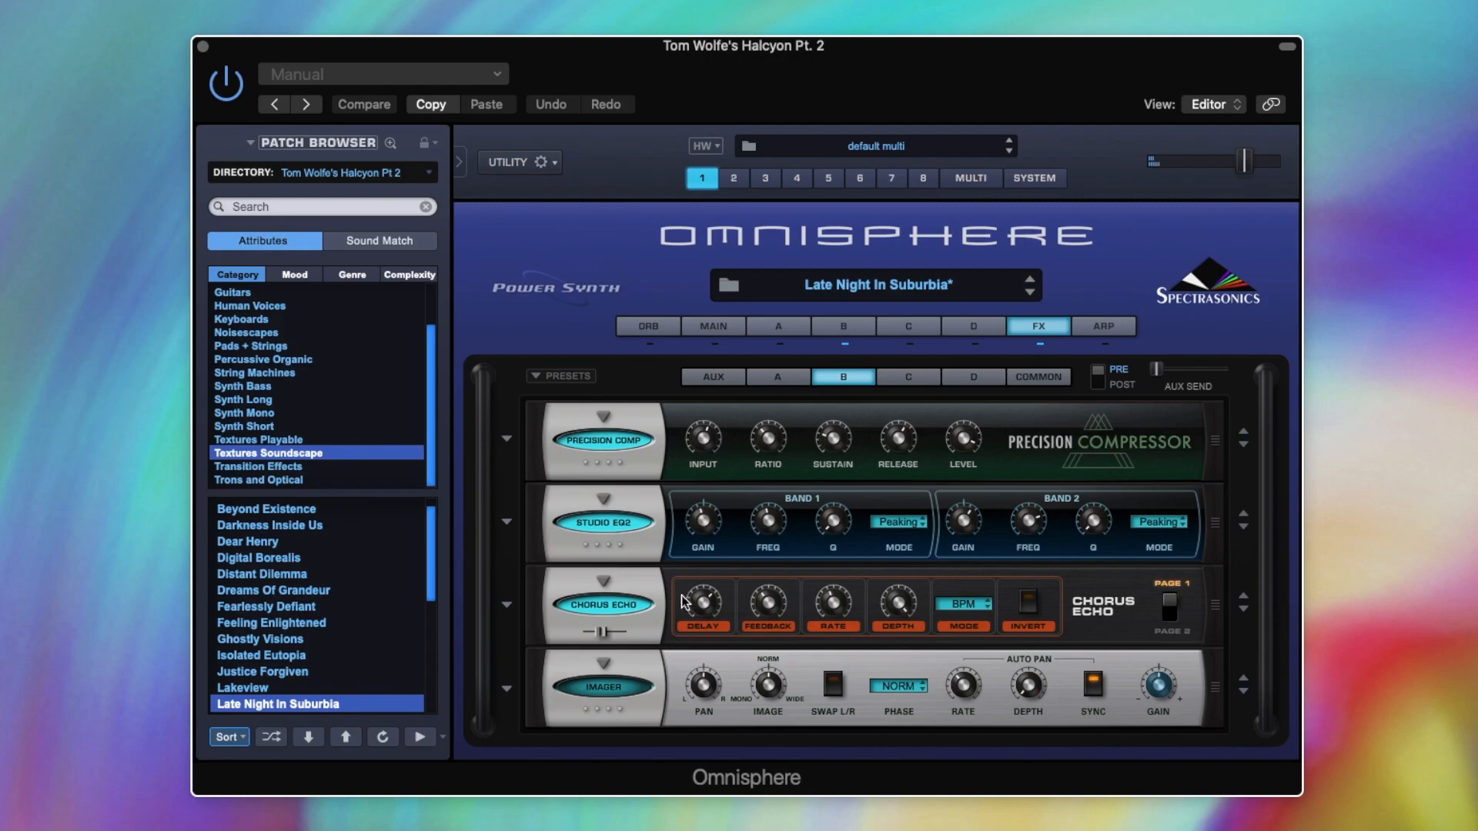
{"action": "left_click", "coordinate": [630, 608]}
{"action": "left_click", "coordinate": [627, 606]}
Enable the Thick UVI filter on layer C's Psychopathic Whistle sound and check its cutoff and resonance.
{"action": "left_click", "coordinate": [903, 322]}
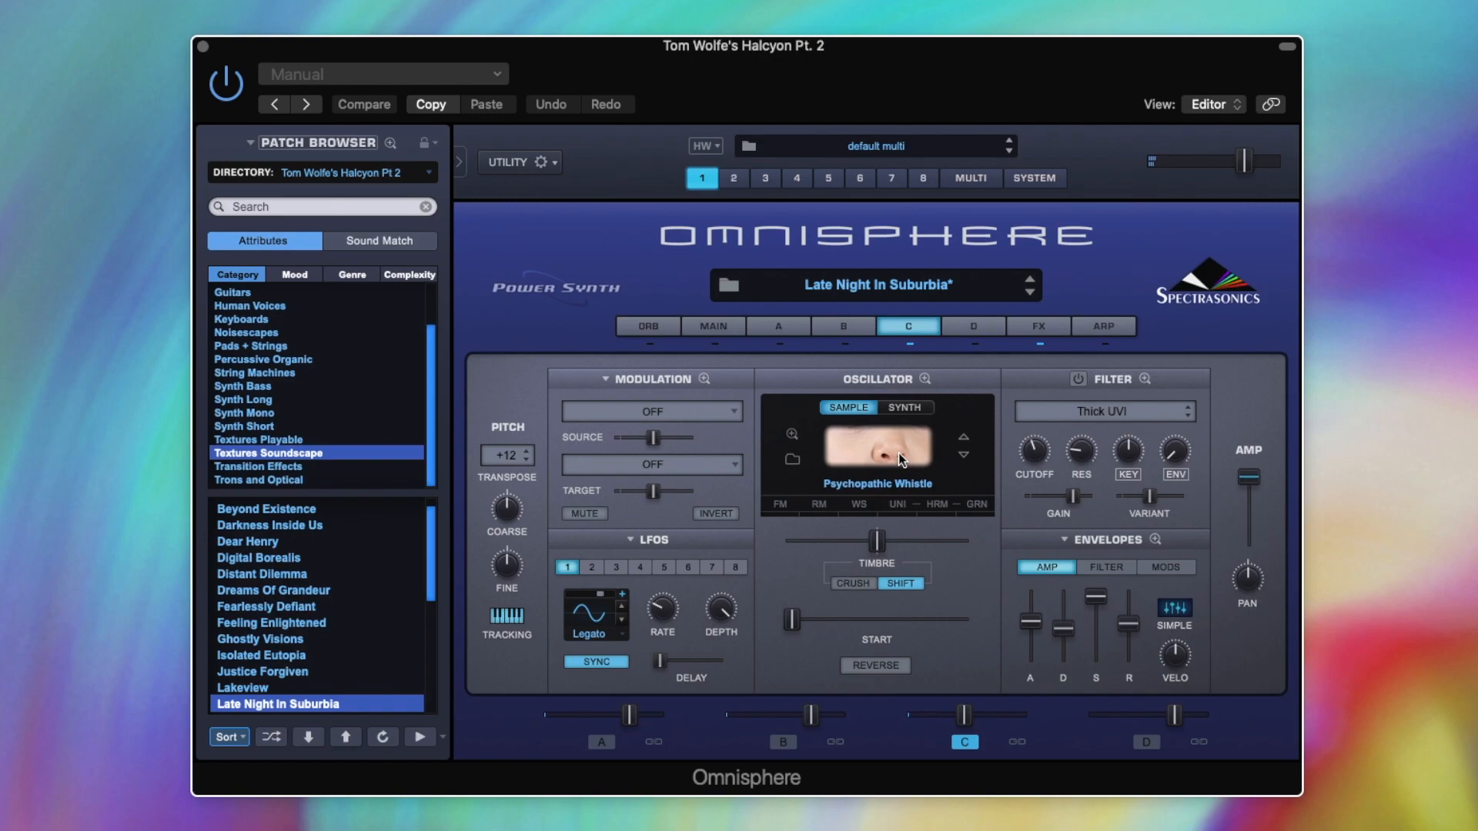
{"action": "left_click", "coordinate": [1079, 380]}
{"action": "mouse_move", "coordinate": [1038, 446]}
{"action": "left_mouse_down"}
{"action": "mouse_move", "coordinate": [1037, 431]}
{"action": "mouse_move", "coordinate": [1040, 459]}
{"action": "left_mouse_up"}
{"action": "left_click", "coordinate": [1085, 454]}
Switch on layers B and A alongside C, and drop layer A's amp level to 0 and restore it.
{"action": "left_click", "coordinate": [845, 329]}
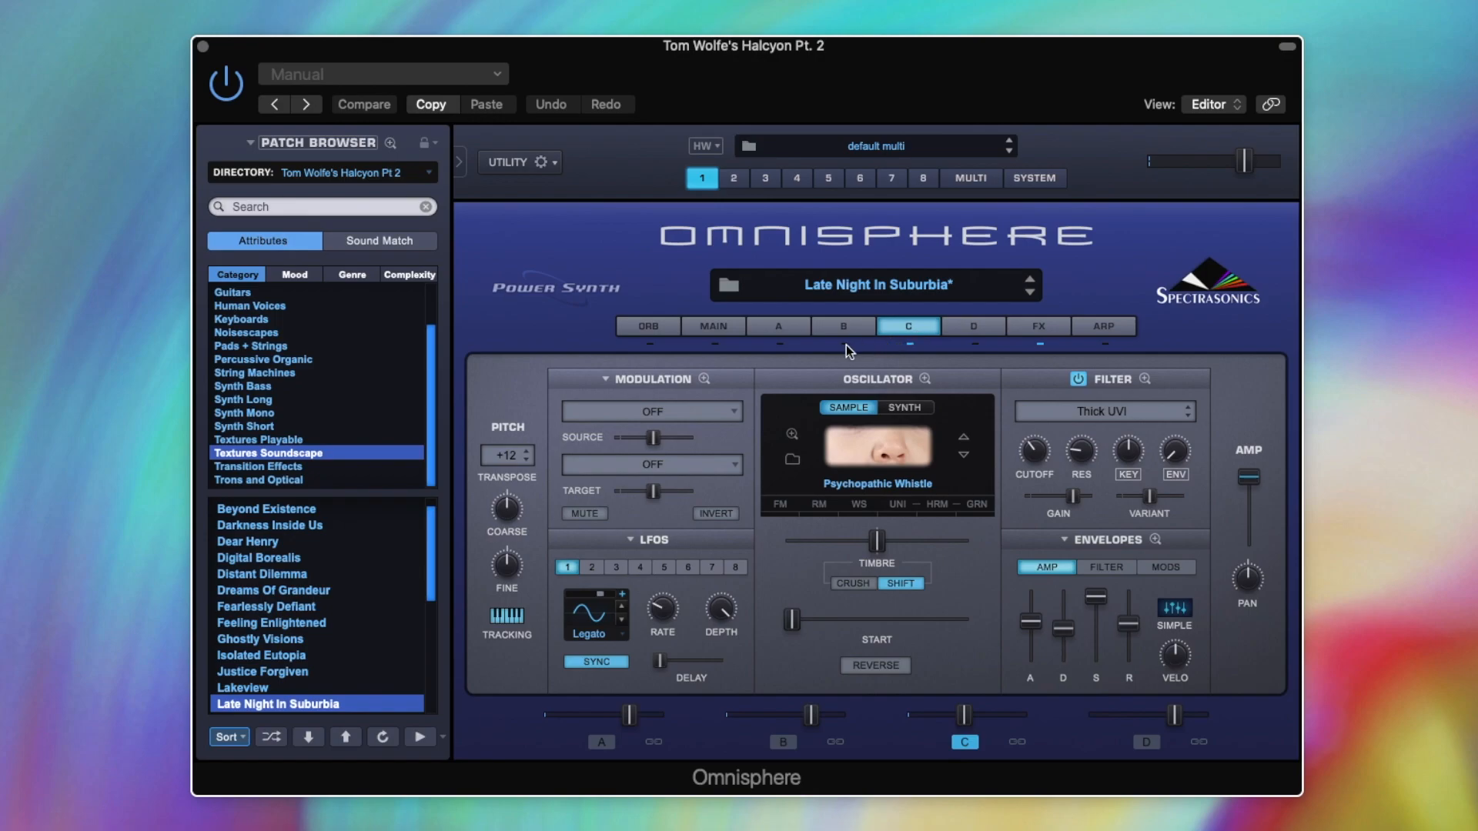
{"action": "left_click", "coordinate": [781, 329]}
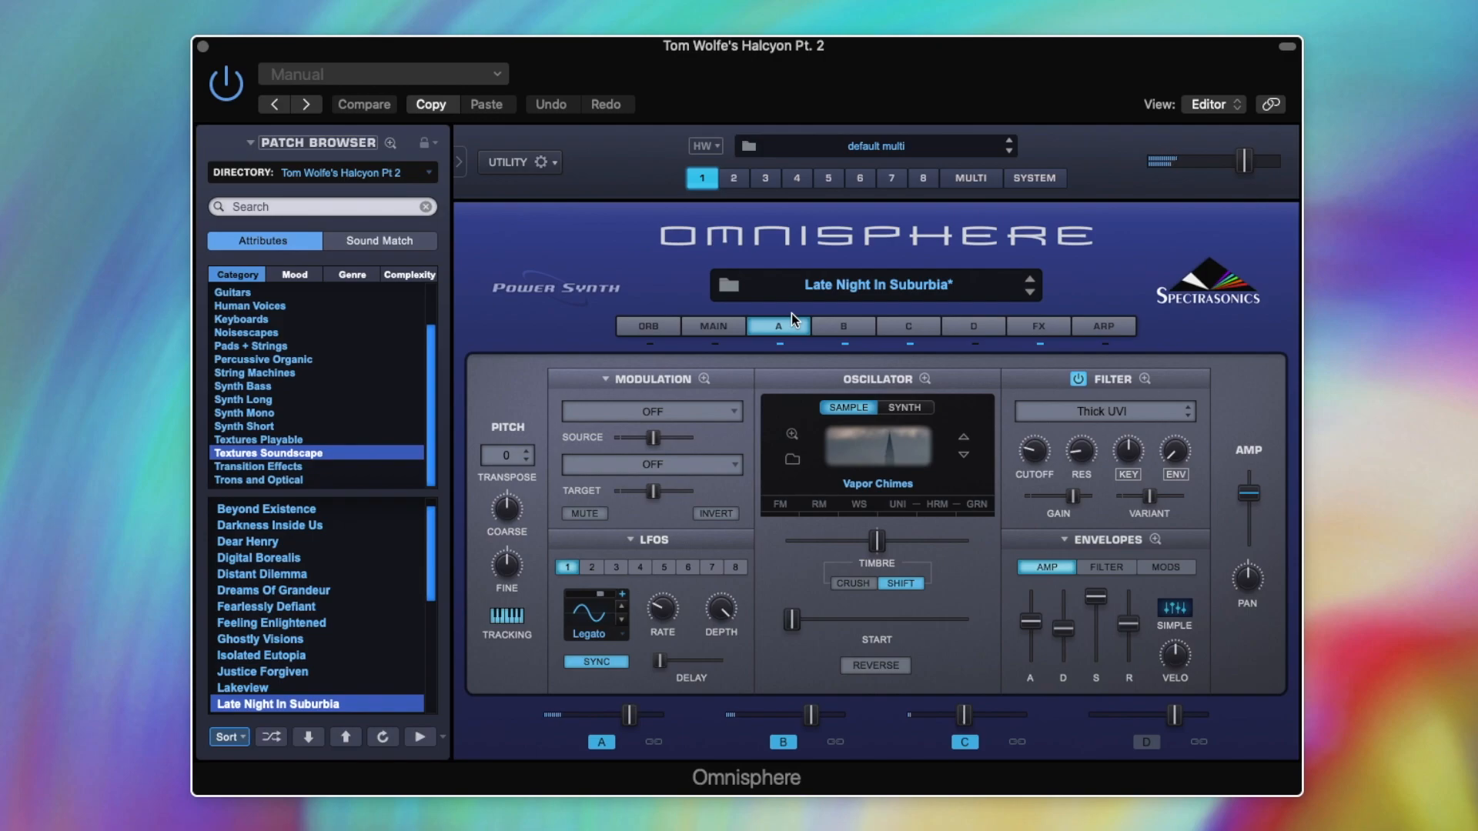
{"action": "left_click_drag", "start_coordinate": [1249, 492], "coordinate": [1247, 550]}
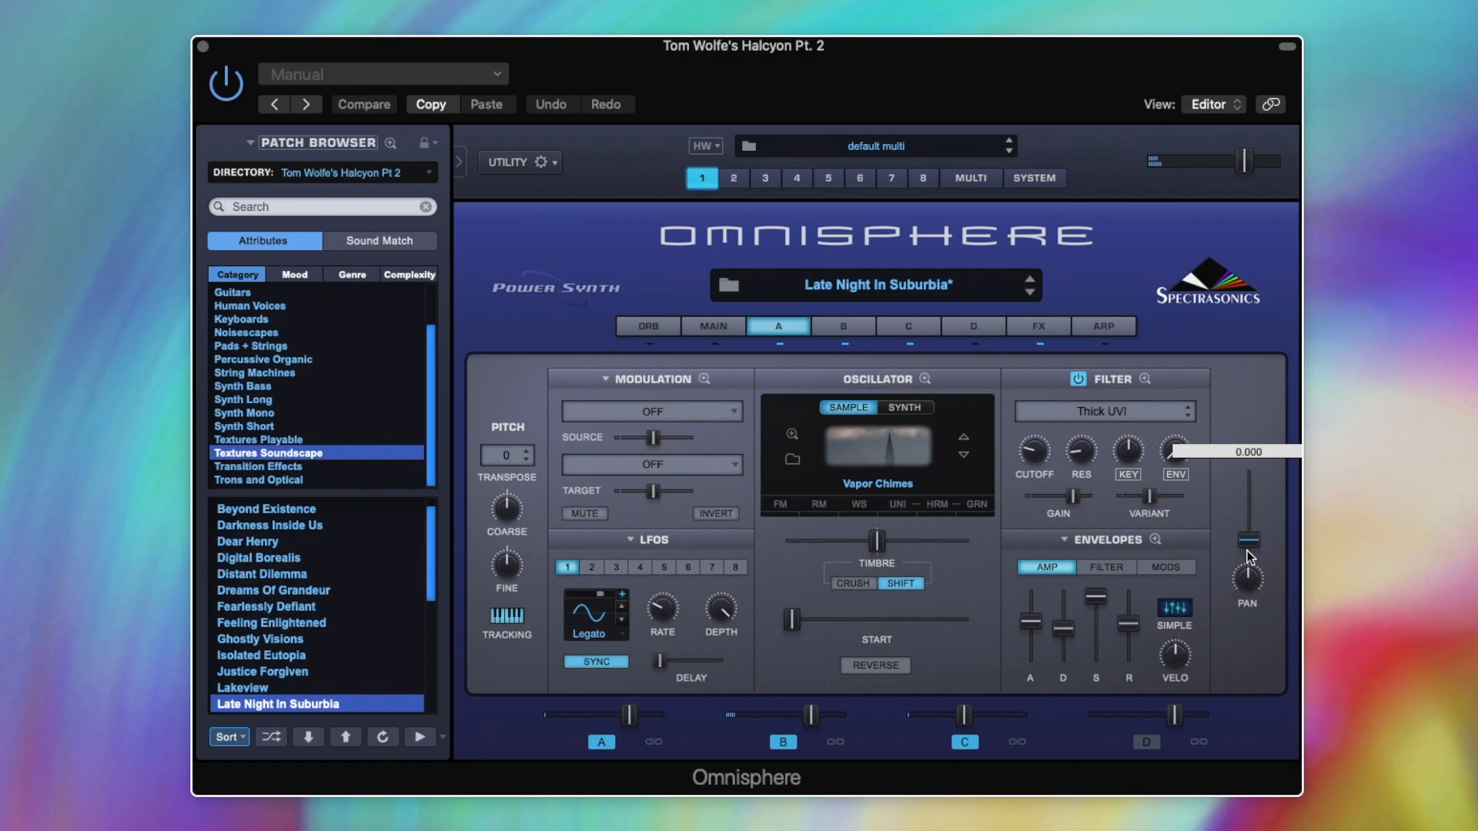
{"action": "left_click_drag", "start_coordinate": [1247, 551], "coordinate": [1247, 492]}
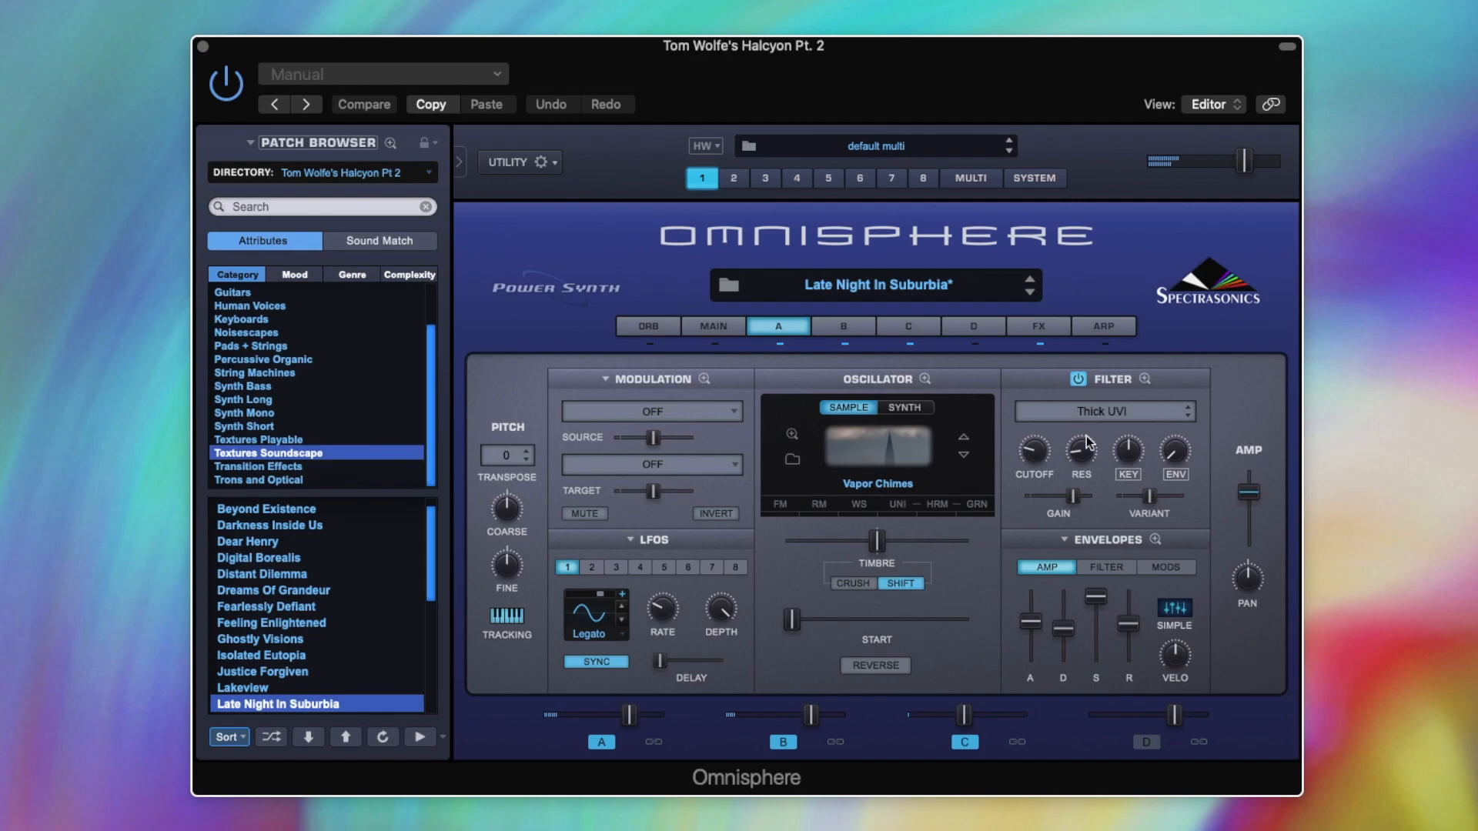
Drop layer B's amp level to 0 to hear the patch without it, and restore the level.
{"action": "left_click", "coordinate": [848, 330]}
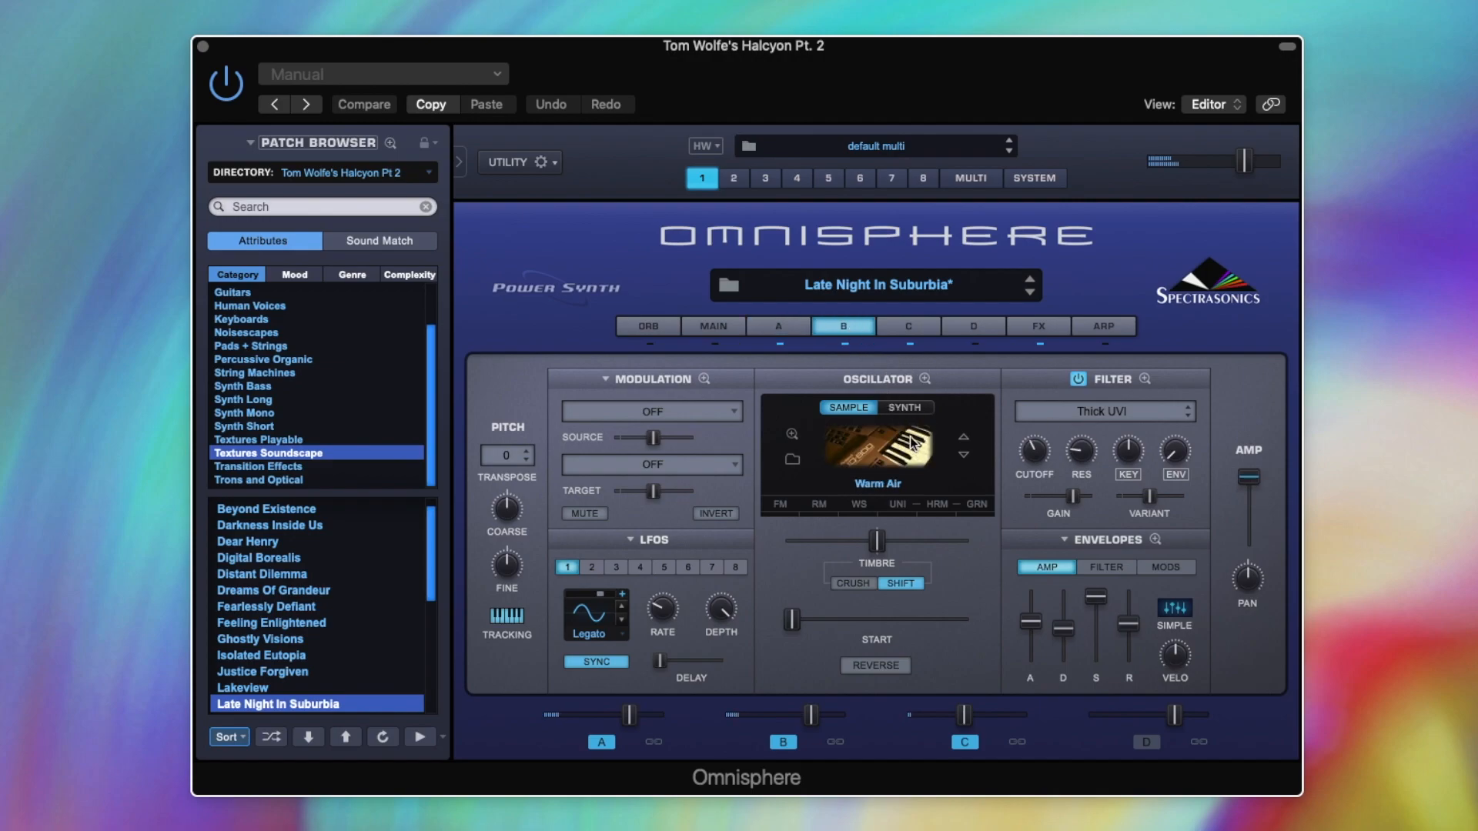
{"action": "left_click_drag", "start_coordinate": [1255, 479], "coordinate": [1252, 539]}
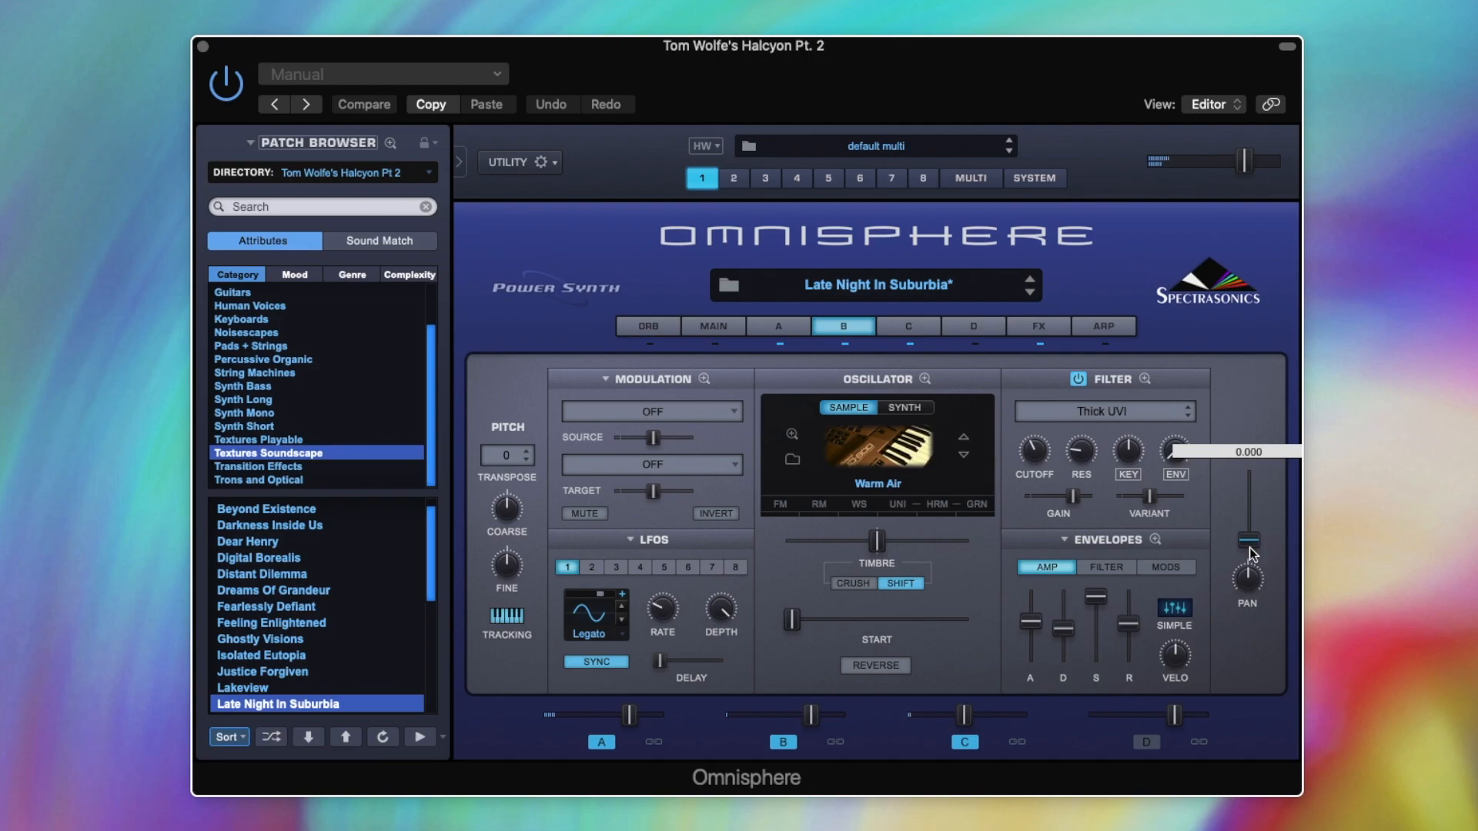
{"action": "left_click_drag", "start_coordinate": [1249, 546], "coordinate": [1253, 471]}
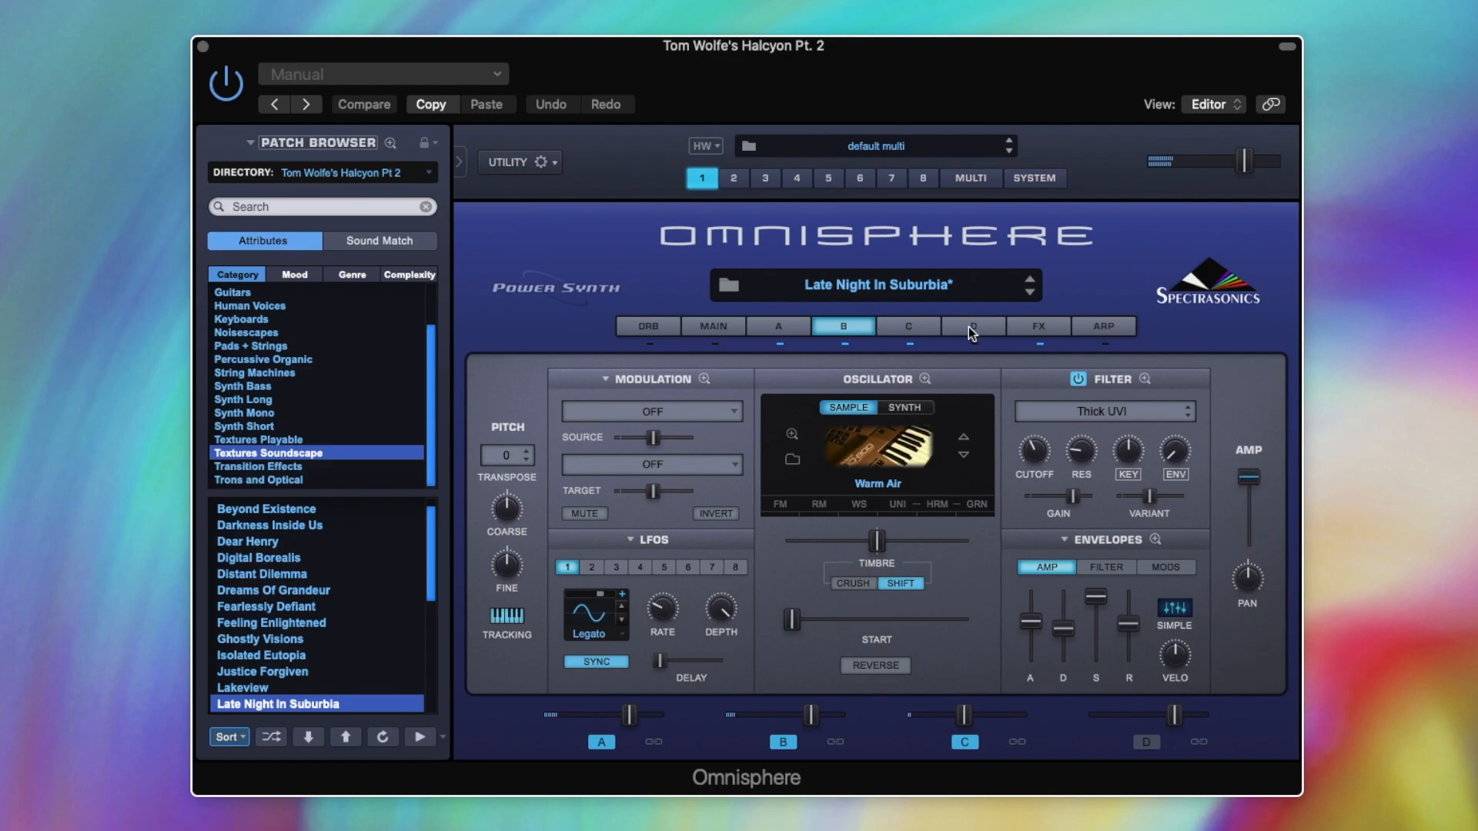
Drop layer C's amp level to 0 to hear the patch without it, and restore the level.
{"action": "left_click", "coordinate": [918, 324]}
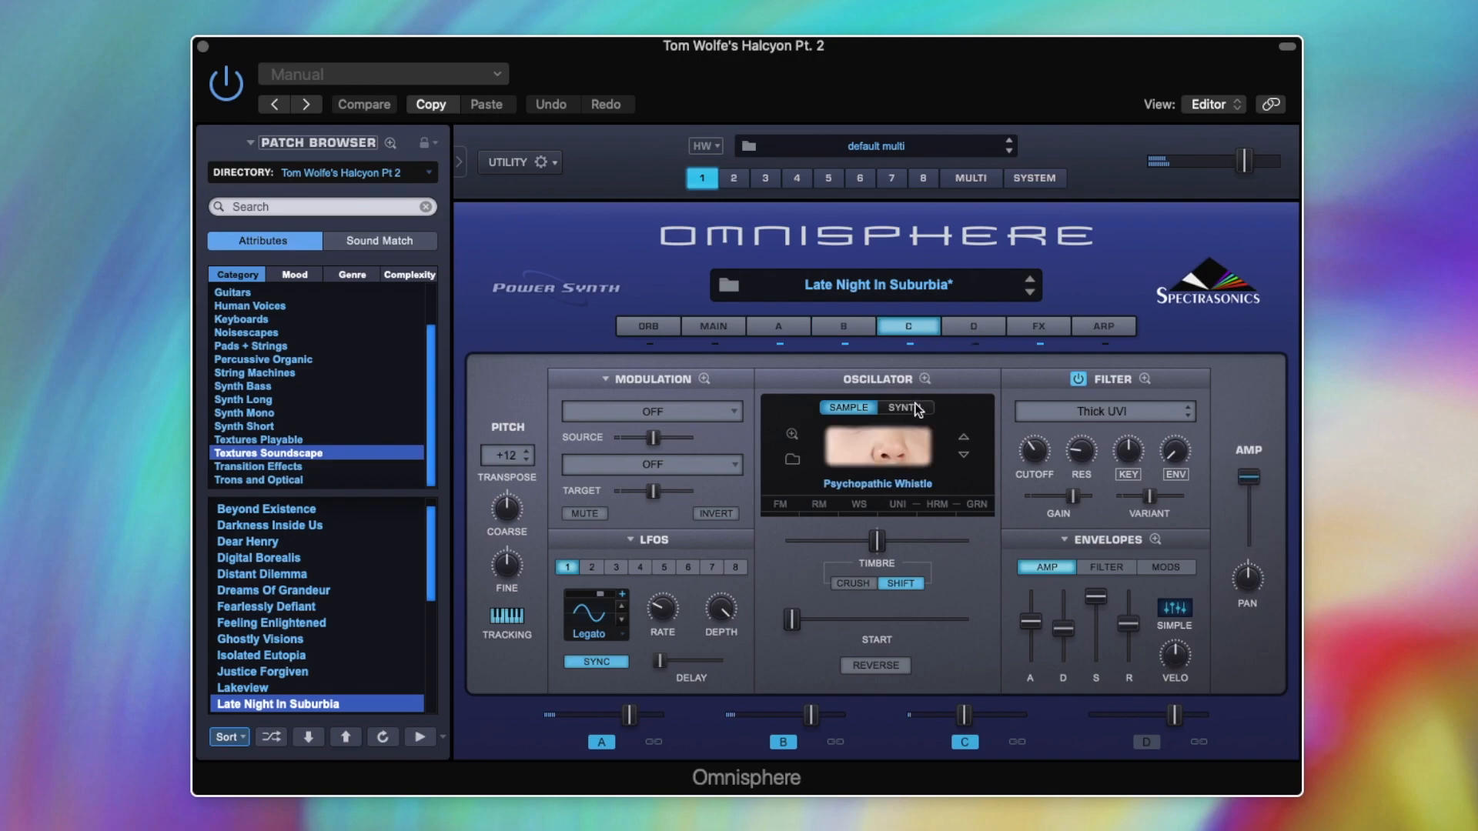
{"action": "left_click_drag", "start_coordinate": [1248, 478], "coordinate": [1252, 541]}
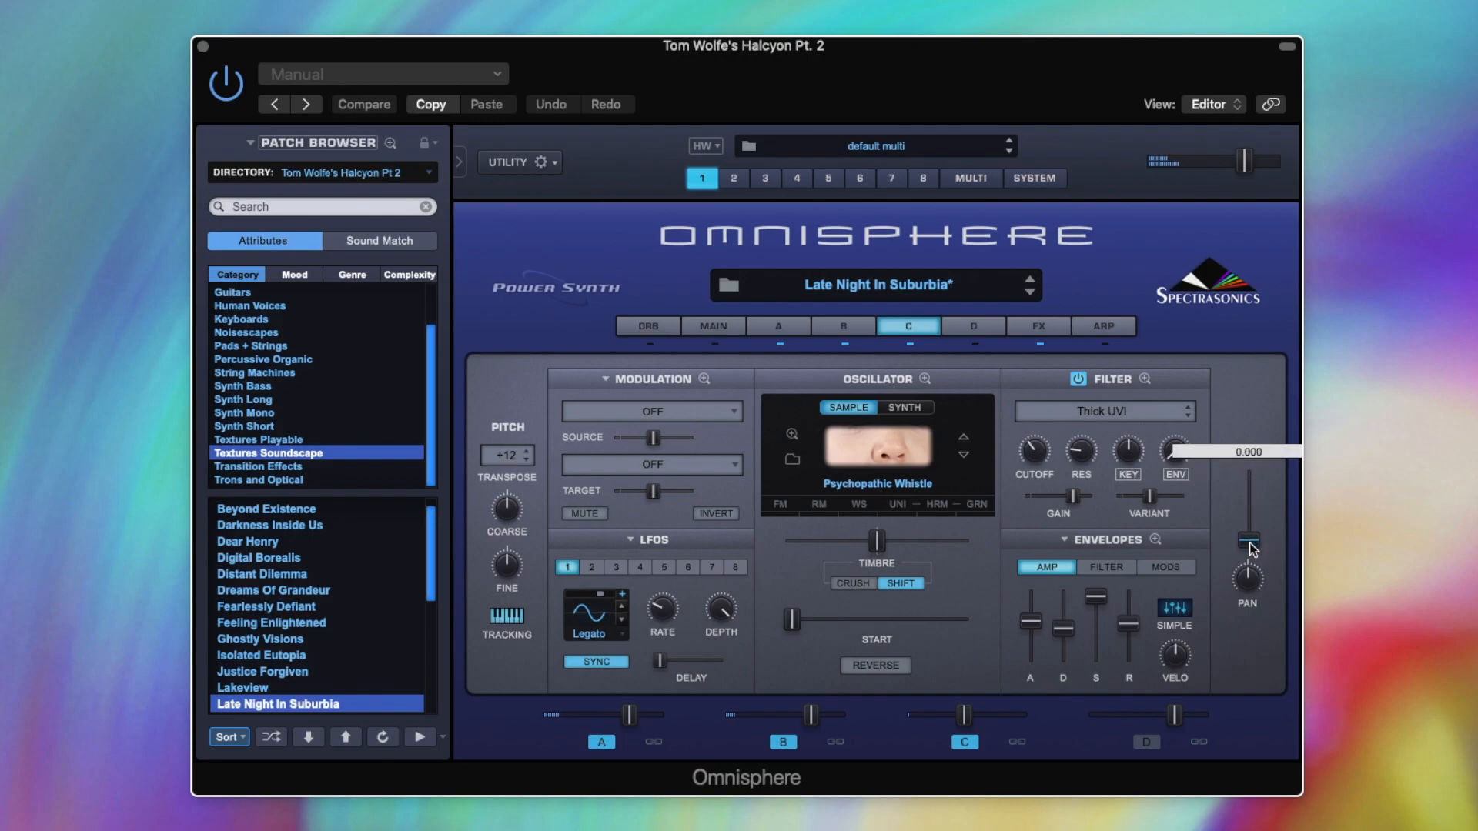
{"action": "left_click_drag", "start_coordinate": [1250, 542], "coordinate": [1252, 471]}
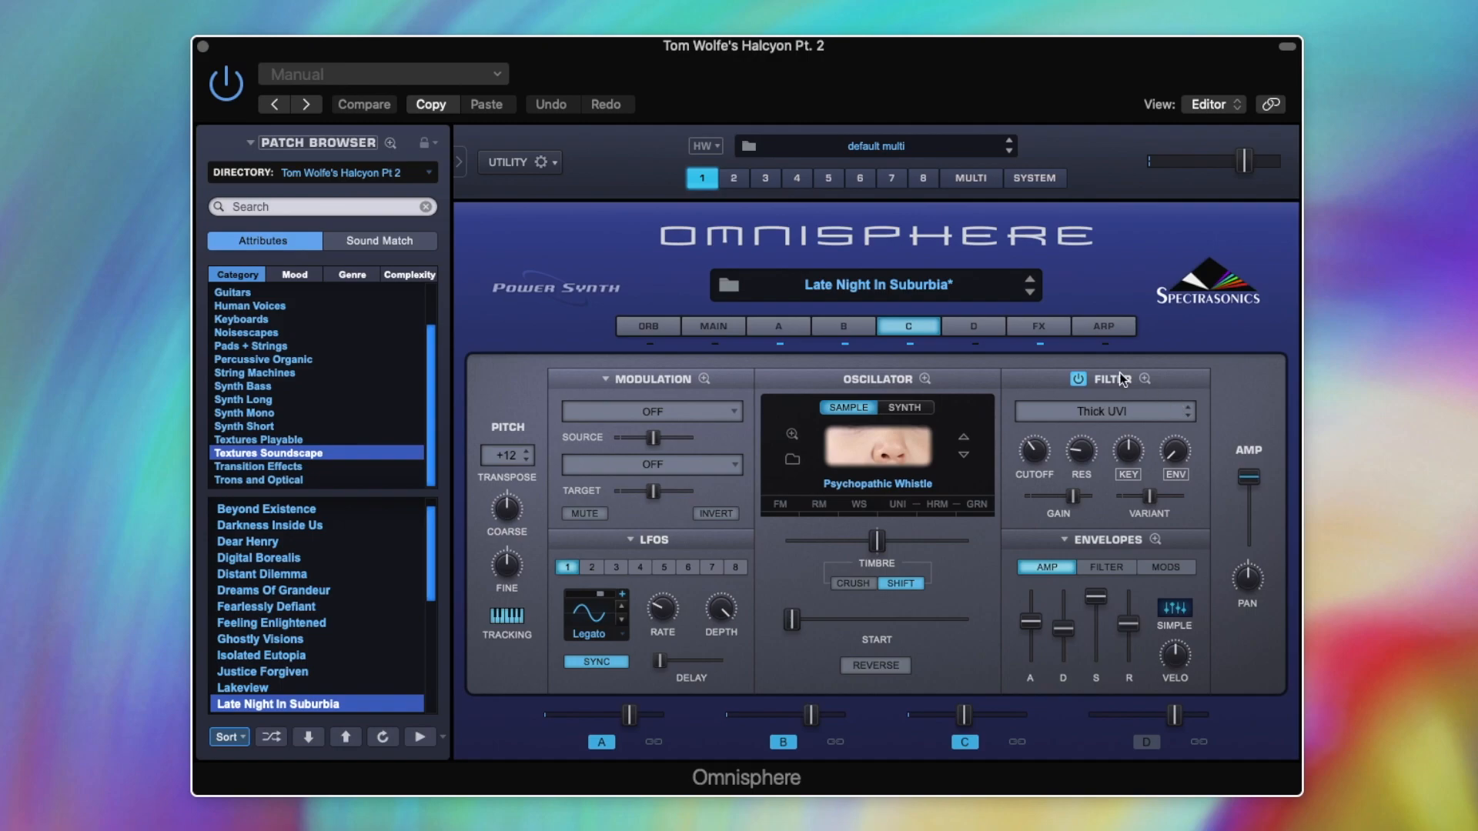
Enable the Precision Compressor in the Common effects rack and toggle it repeatedly to compare the overall sound.
{"action": "left_click", "coordinate": [1044, 328]}
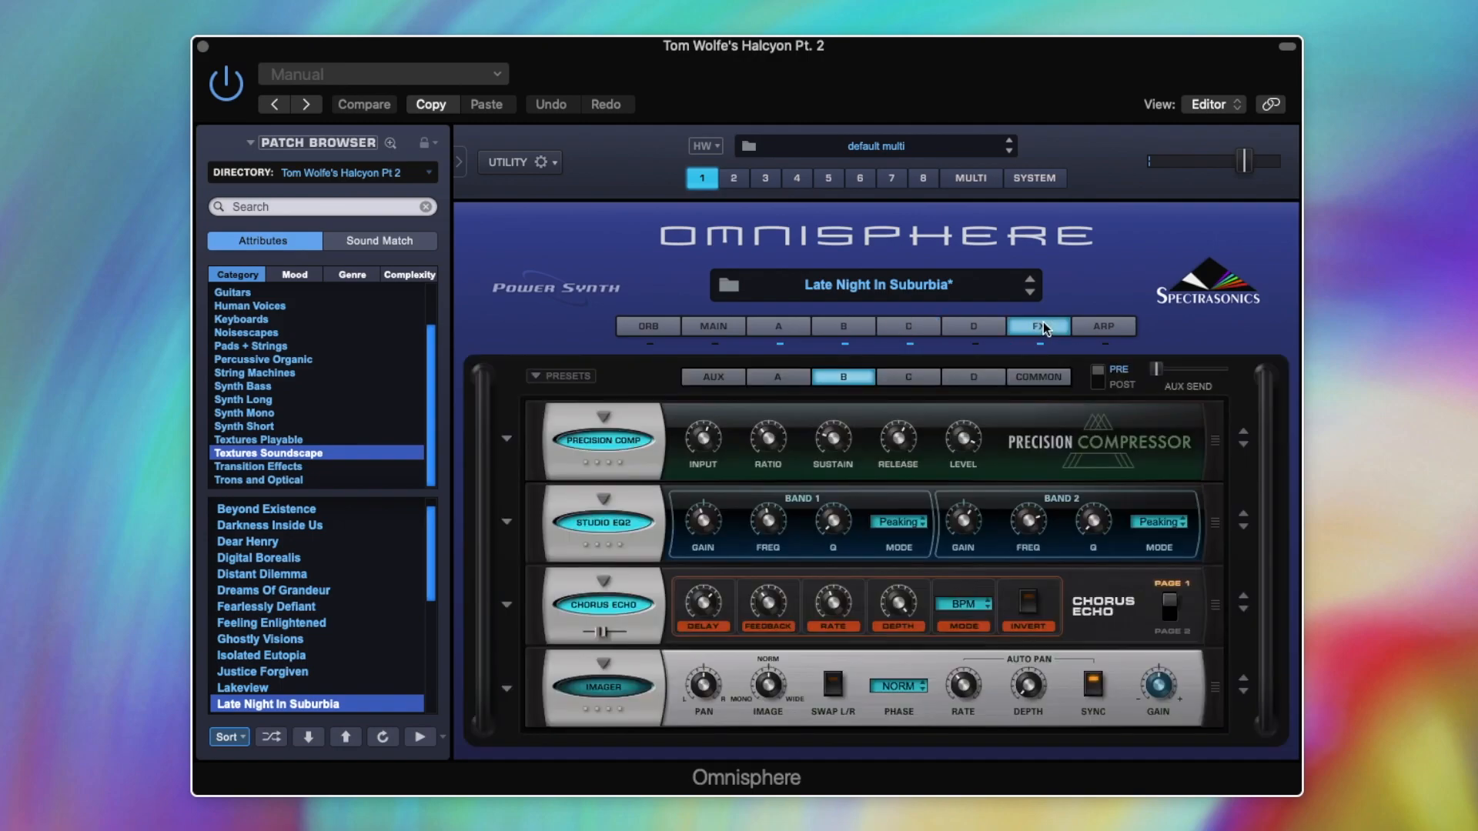
{"action": "left_click", "coordinate": [1039, 377]}
{"action": "left_click", "coordinate": [601, 452]}
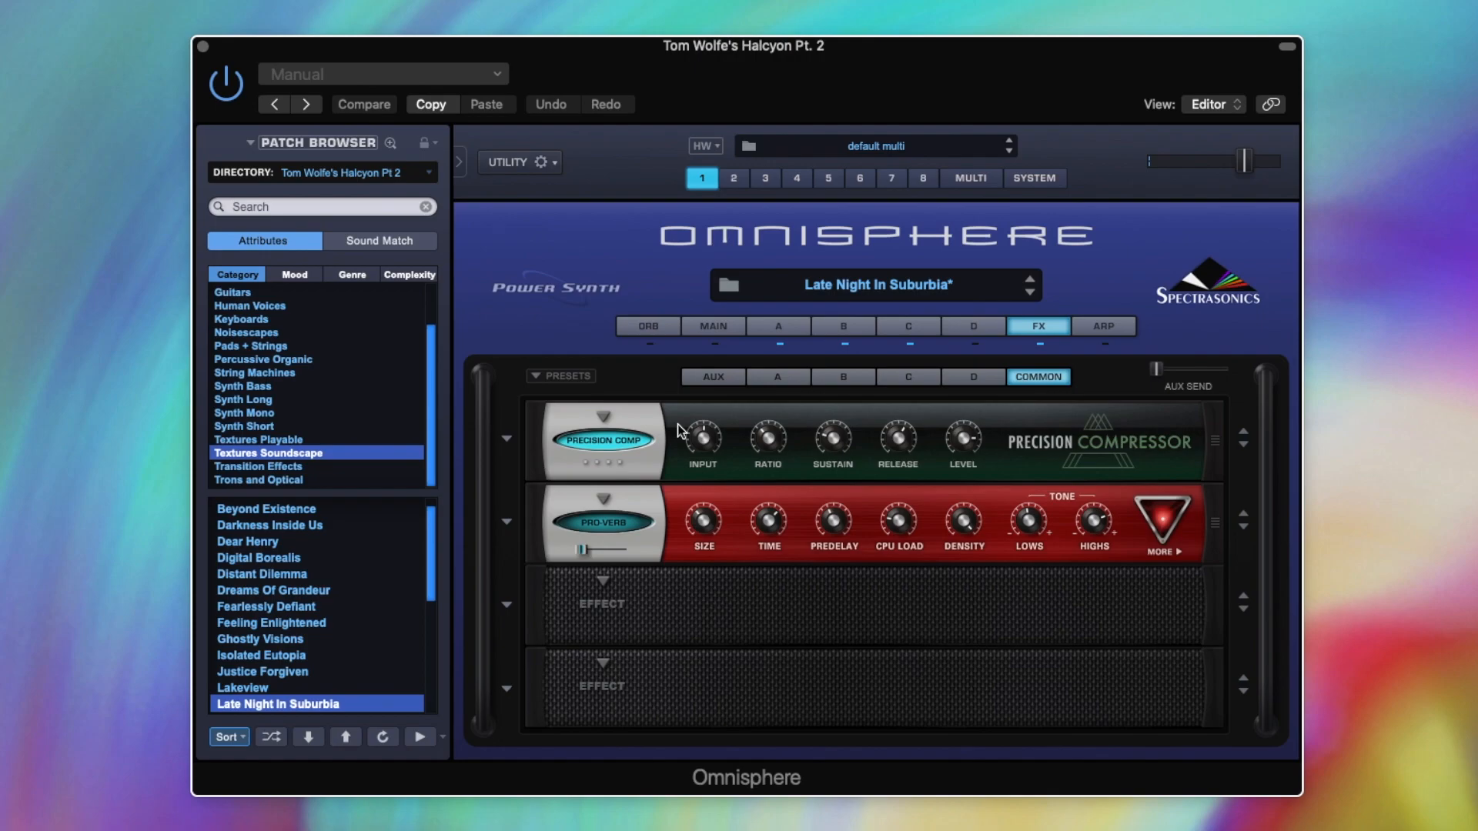
{"action": "left_click", "coordinate": [626, 441]}
{"action": "left_click", "coordinate": [627, 441]}
{"action": "left_click", "coordinate": [626, 441]}
{"action": "left_click", "coordinate": [627, 441]}
{"action": "left_click", "coordinate": [639, 441]}
{"action": "left_click", "coordinate": [639, 441]}
Raise the amp level of layer D's Resonant Raindrops sound to full.
{"action": "left_click", "coordinate": [956, 328]}
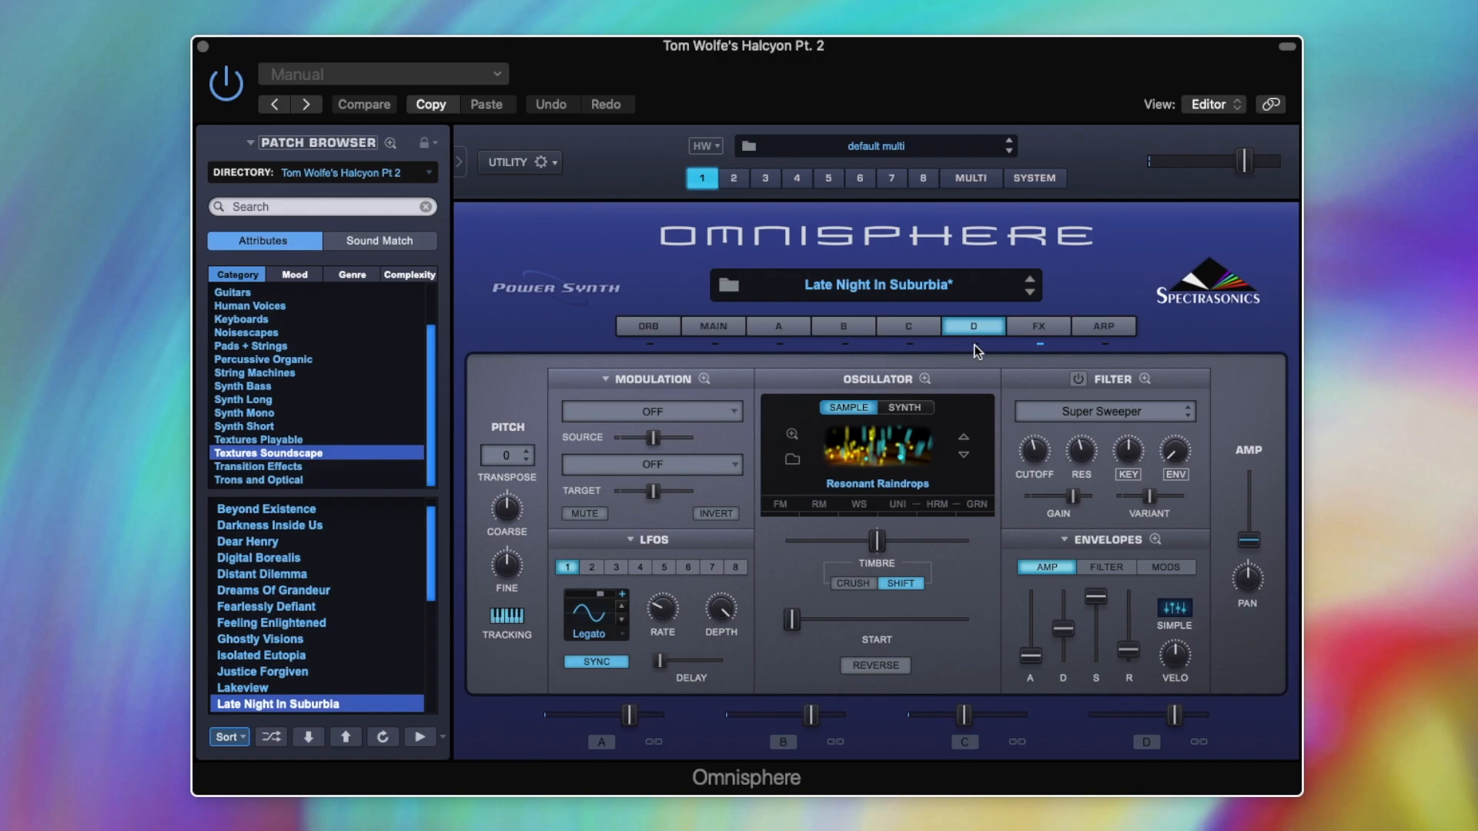
{"action": "left_click_drag", "start_coordinate": [1252, 538], "coordinate": [1252, 537]}
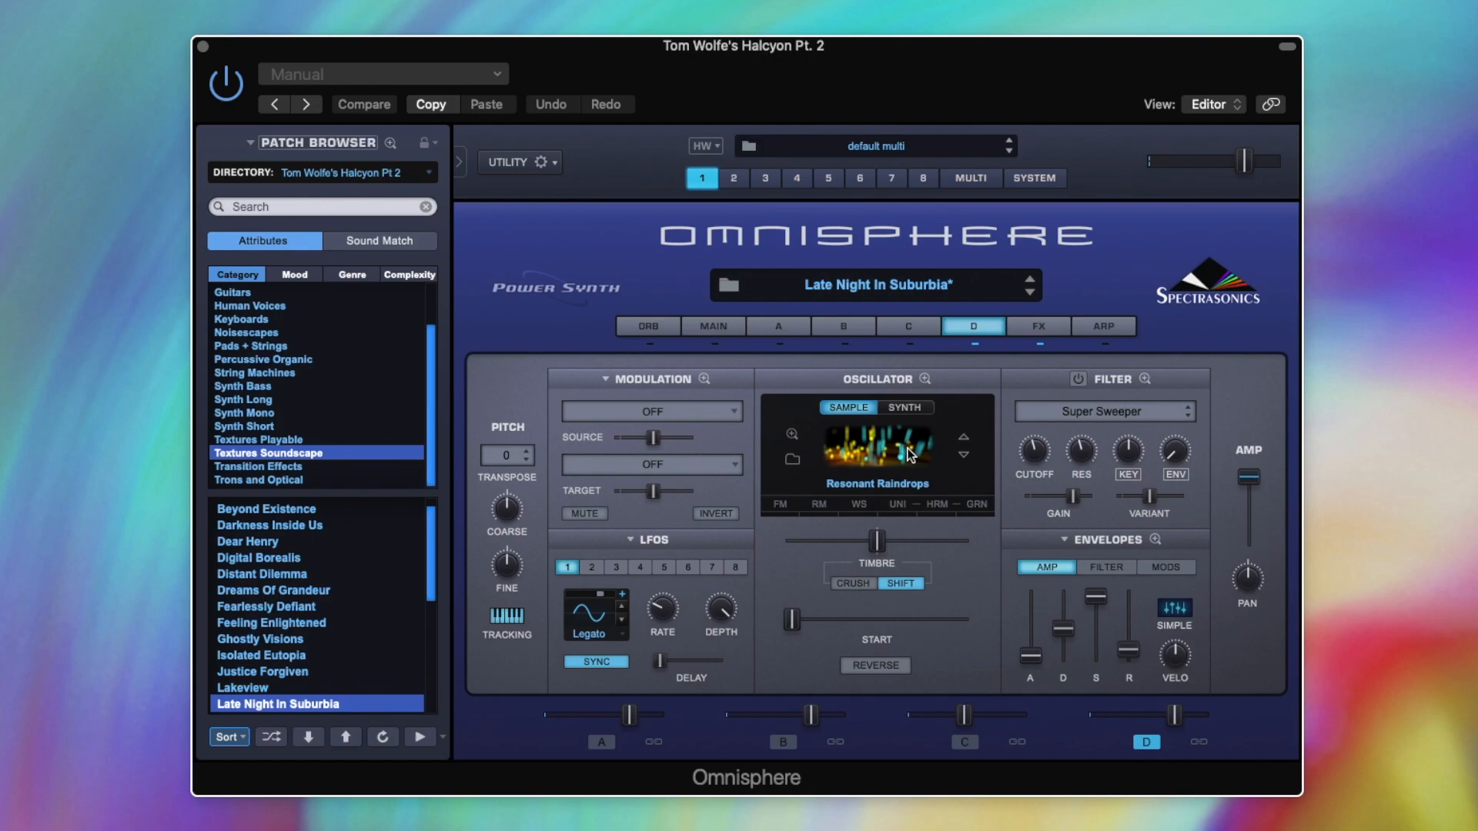
Enable Granular on layer D's oscillator, inspect its grain depth, intensity and smoothing, and close the zoomed view.
{"action": "left_click", "coordinate": [979, 505]}
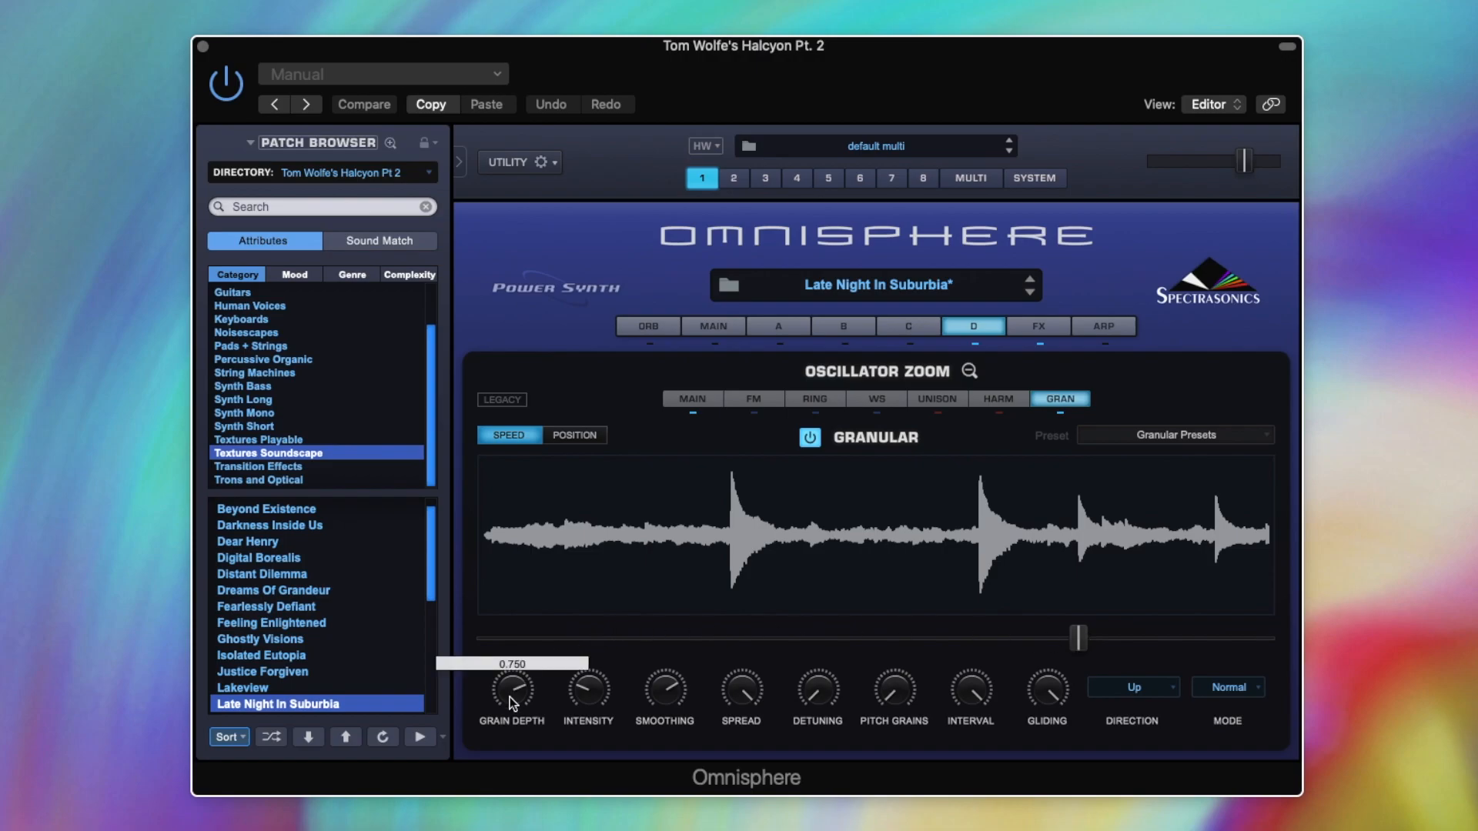
{"action": "mouse_move", "coordinate": [590, 690]}
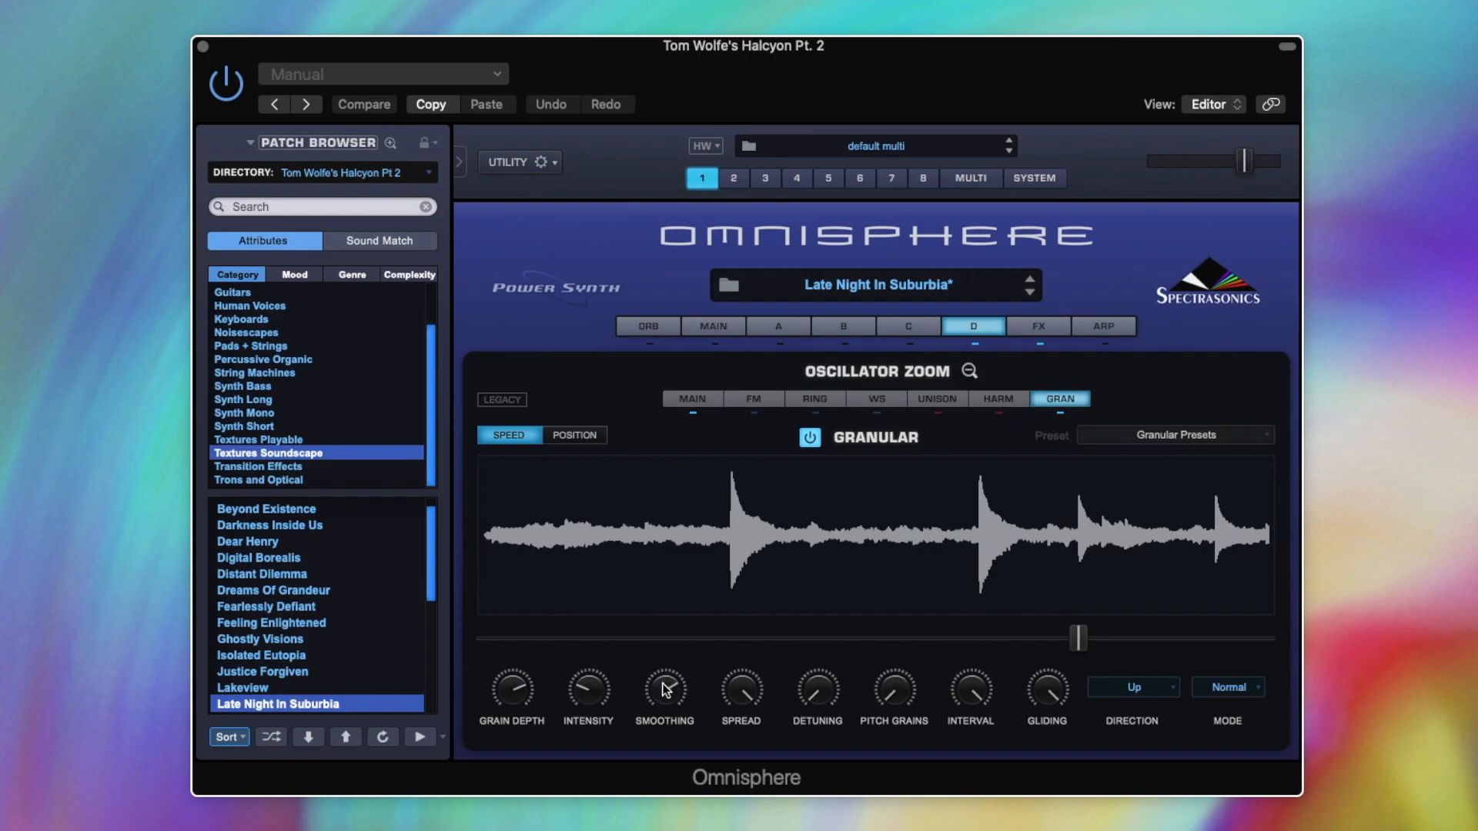
{"action": "mouse_move", "coordinate": [666, 694]}
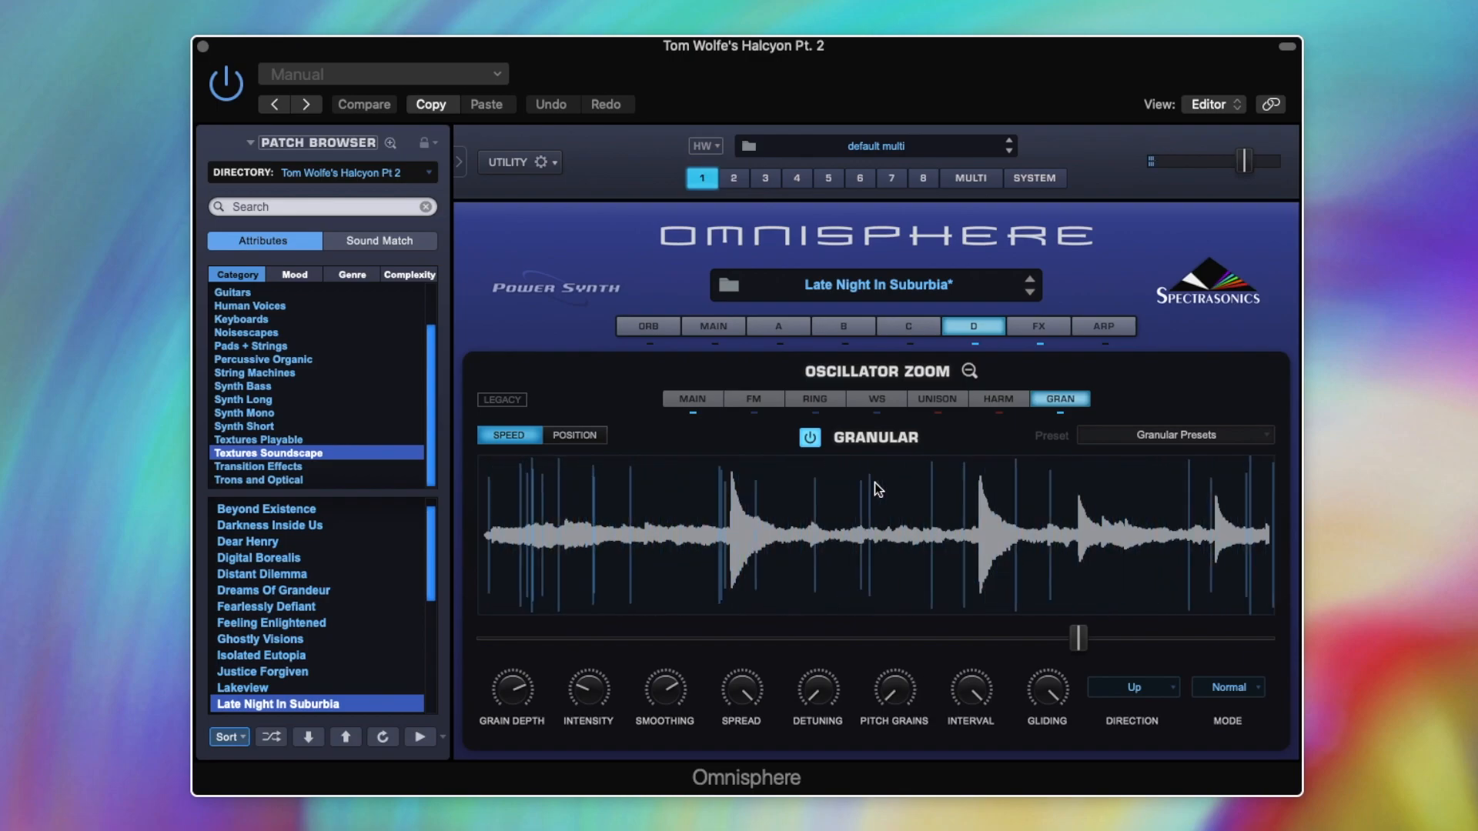
{"action": "left_click", "coordinate": [969, 372]}
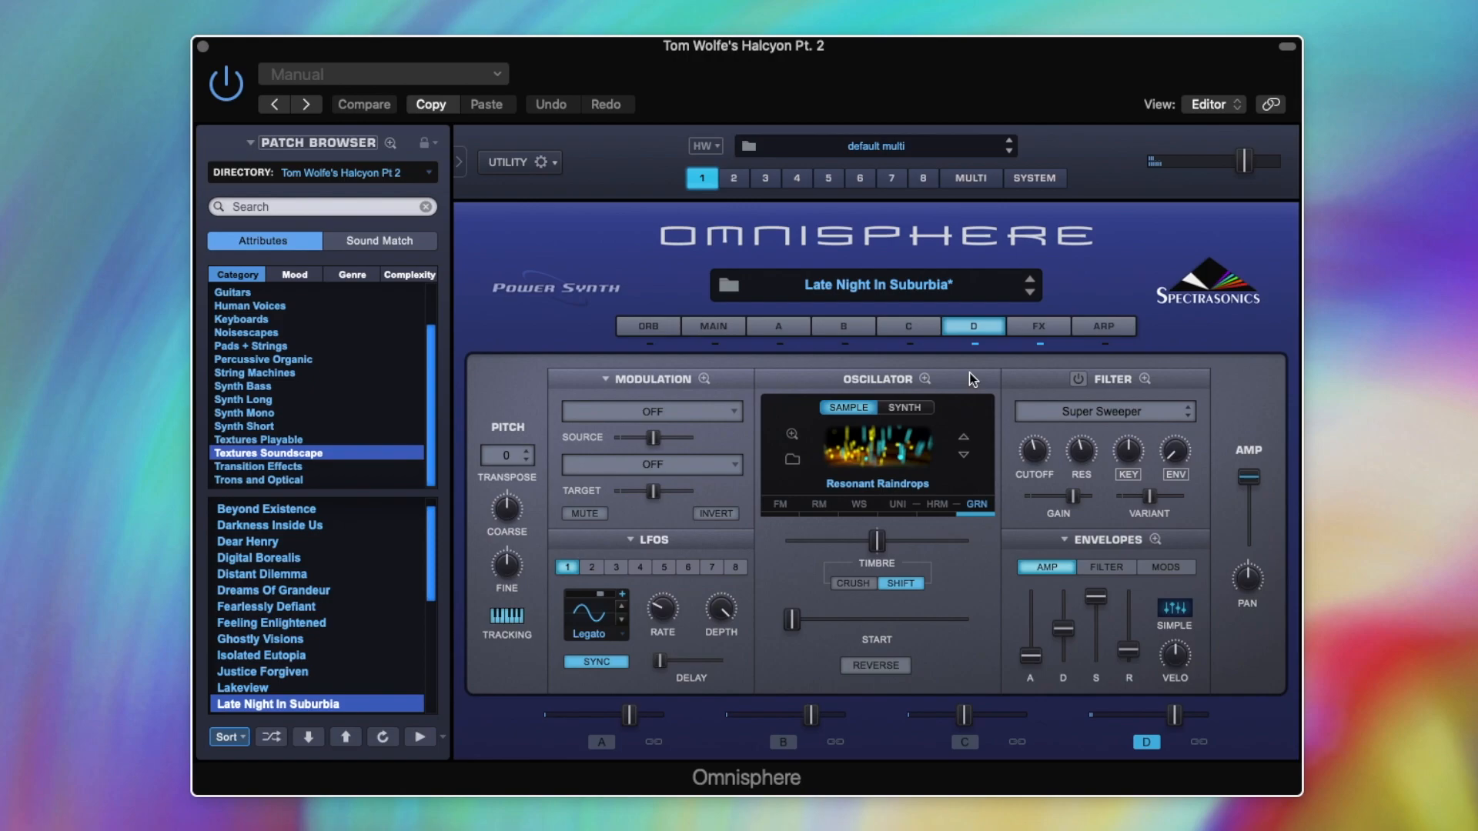
Enable layer D's Super Sweeper filter, sweep its cutoff in the zoomed view to hear it, and close the view.
{"action": "left_click", "coordinate": [1077, 379]}
{"action": "left_click", "coordinate": [1145, 380]}
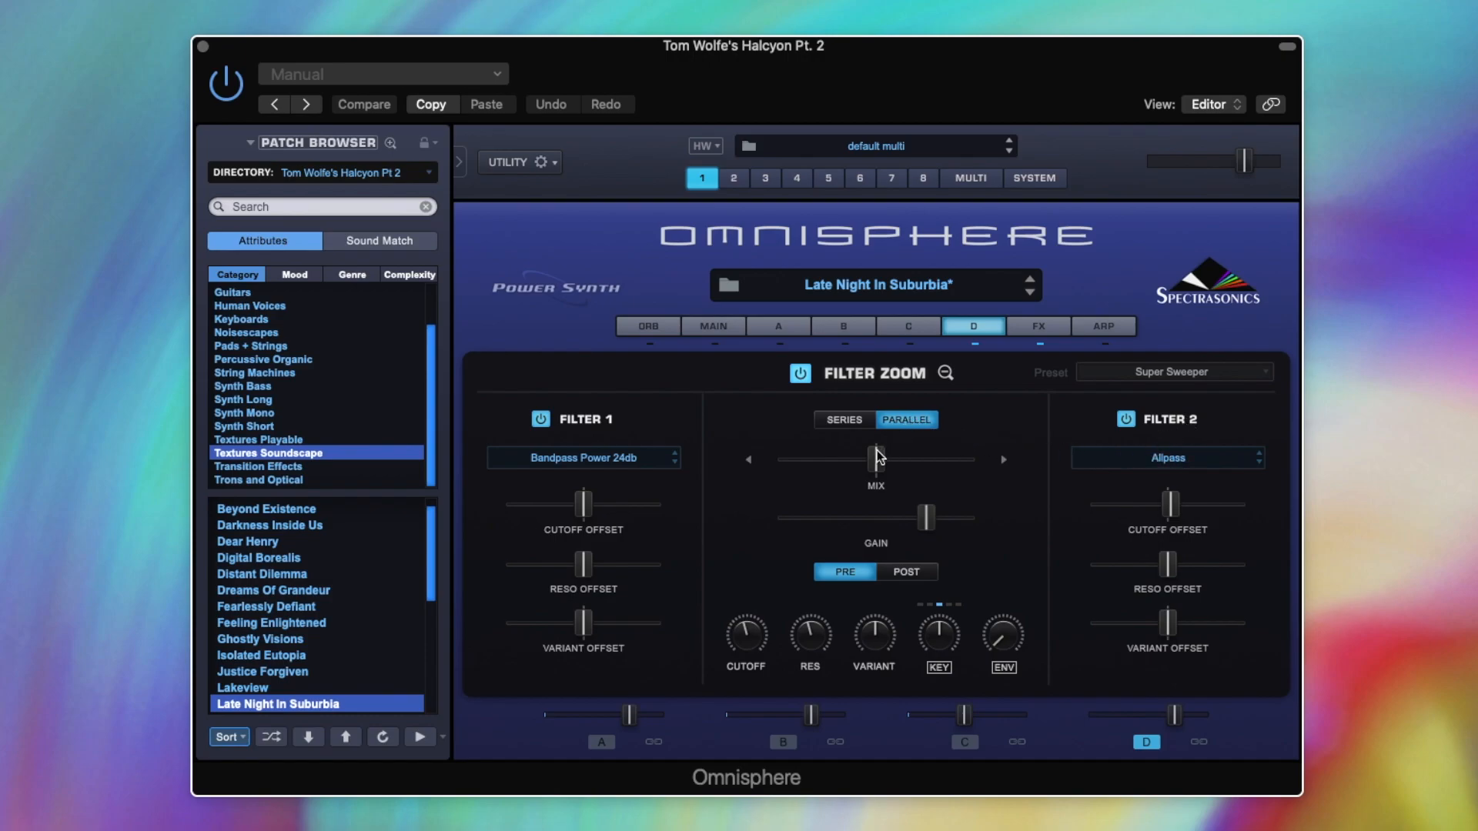
{"action": "mouse_move", "coordinate": [875, 450]}
{"action": "mouse_move", "coordinate": [1175, 506]}
{"action": "mouse_move", "coordinate": [745, 630]}
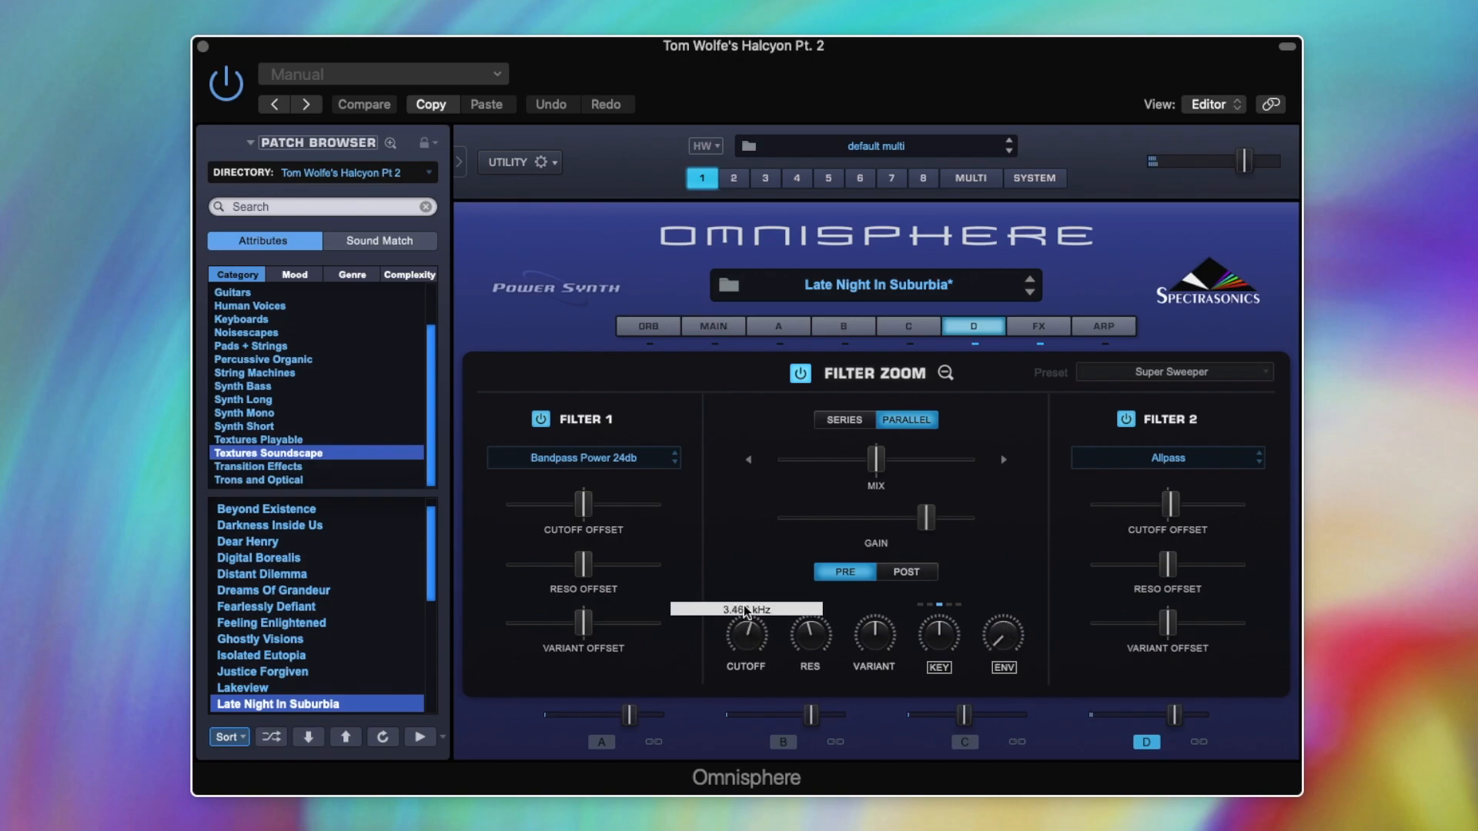
{"action": "left_click_drag", "start_coordinate": [745, 577], "coordinate": [757, 640]}
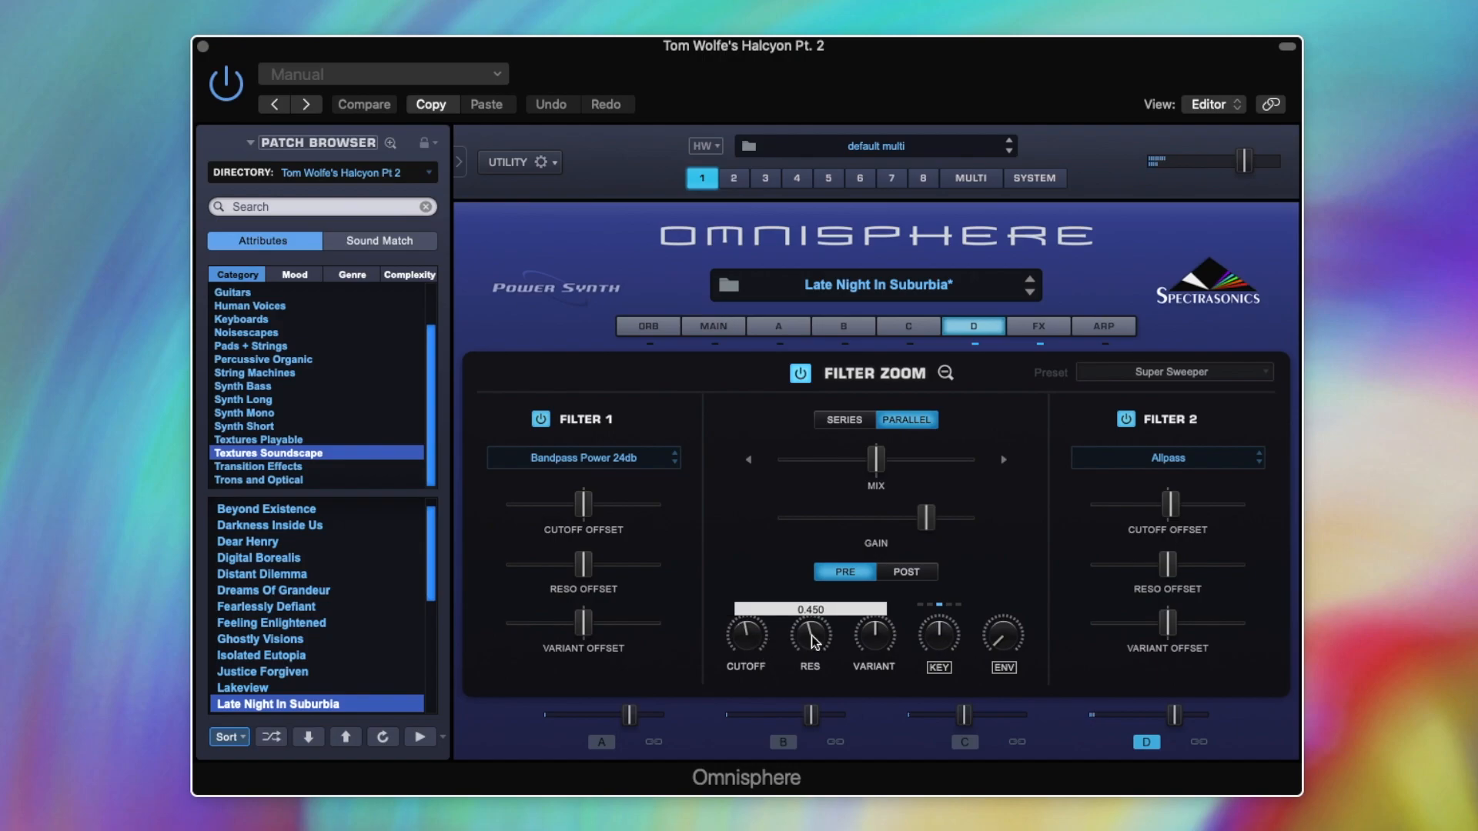
{"action": "left_click", "coordinate": [945, 373]}
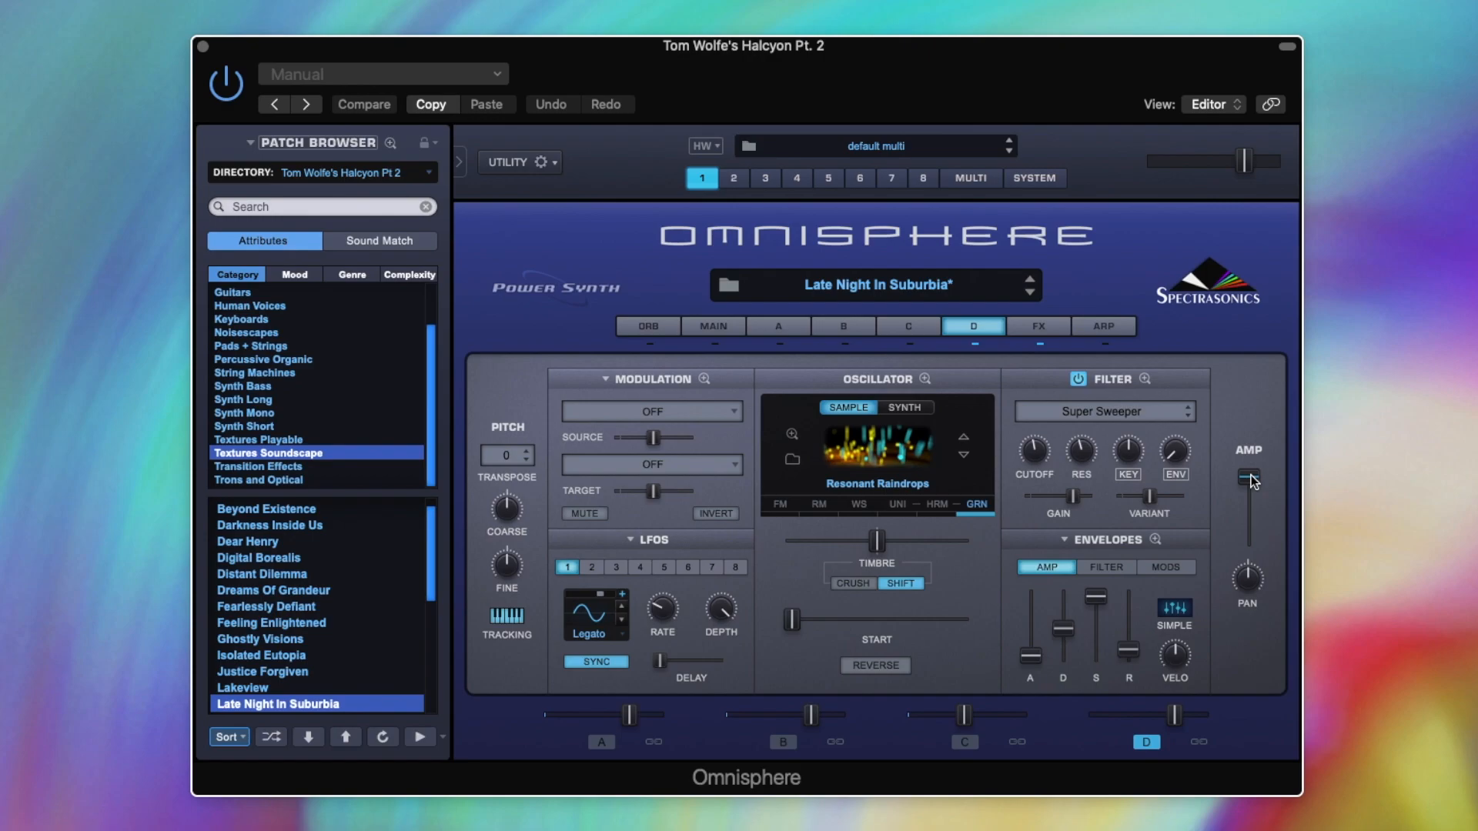
Drop layer D's amp level to the minimum and unmute the Orb modulation of its amplitude.
{"action": "left_click_drag", "start_coordinate": [1252, 480], "coordinate": [1249, 540]}
{"action": "right_click", "coordinate": [1250, 539]}
{"action": "mouse_move", "coordinate": [1295, 597]}
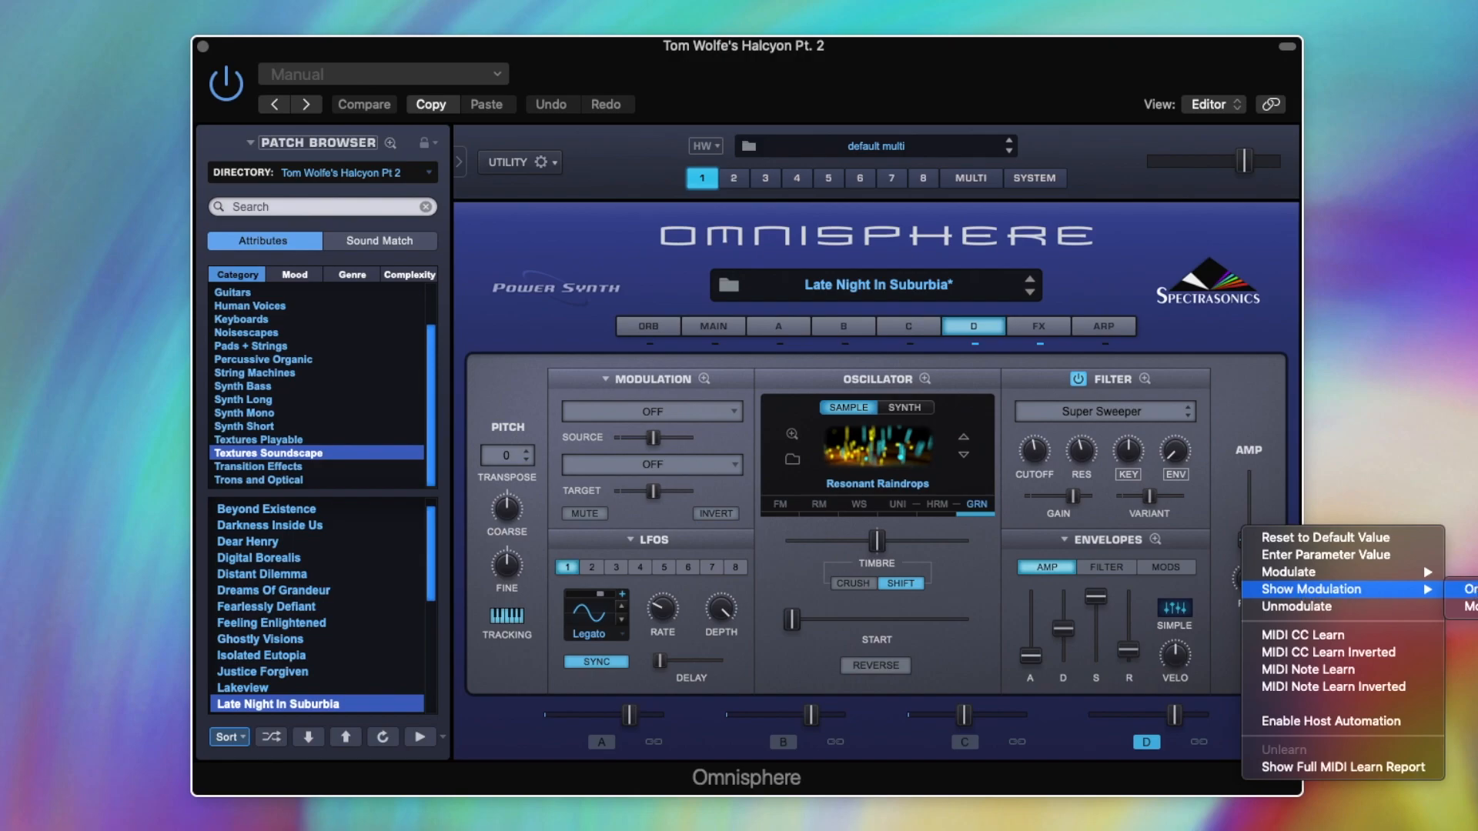
{"action": "left_click", "coordinate": [1467, 589]}
{"action": "left_click", "coordinate": [587, 512]}
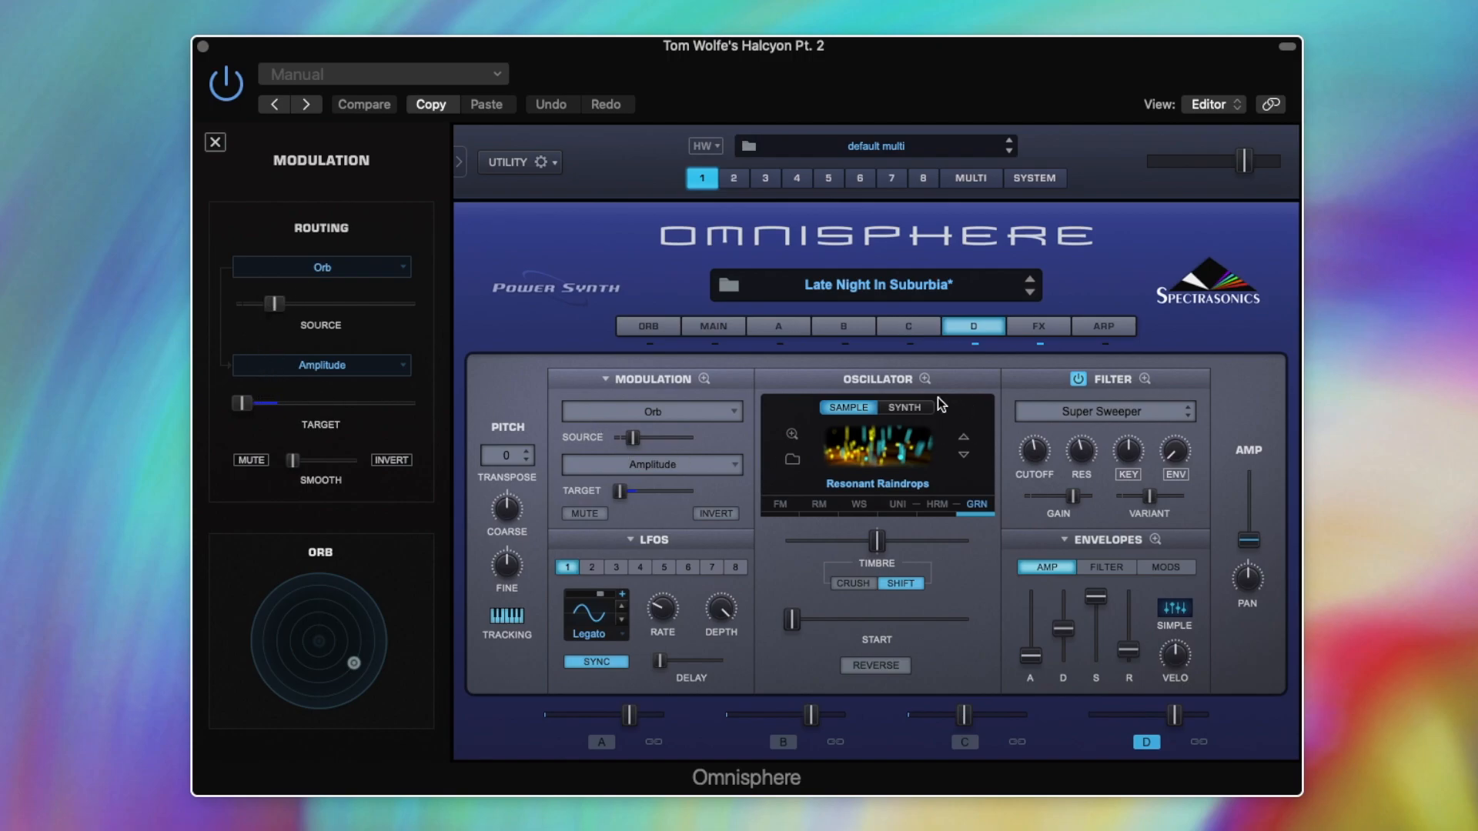
Turn on the Orb and layers A, B and C, and move the Orb puck to hear the raindrops layer respond.
{"action": "left_click", "coordinate": [648, 326]}
{"action": "left_click", "coordinate": [574, 430]}
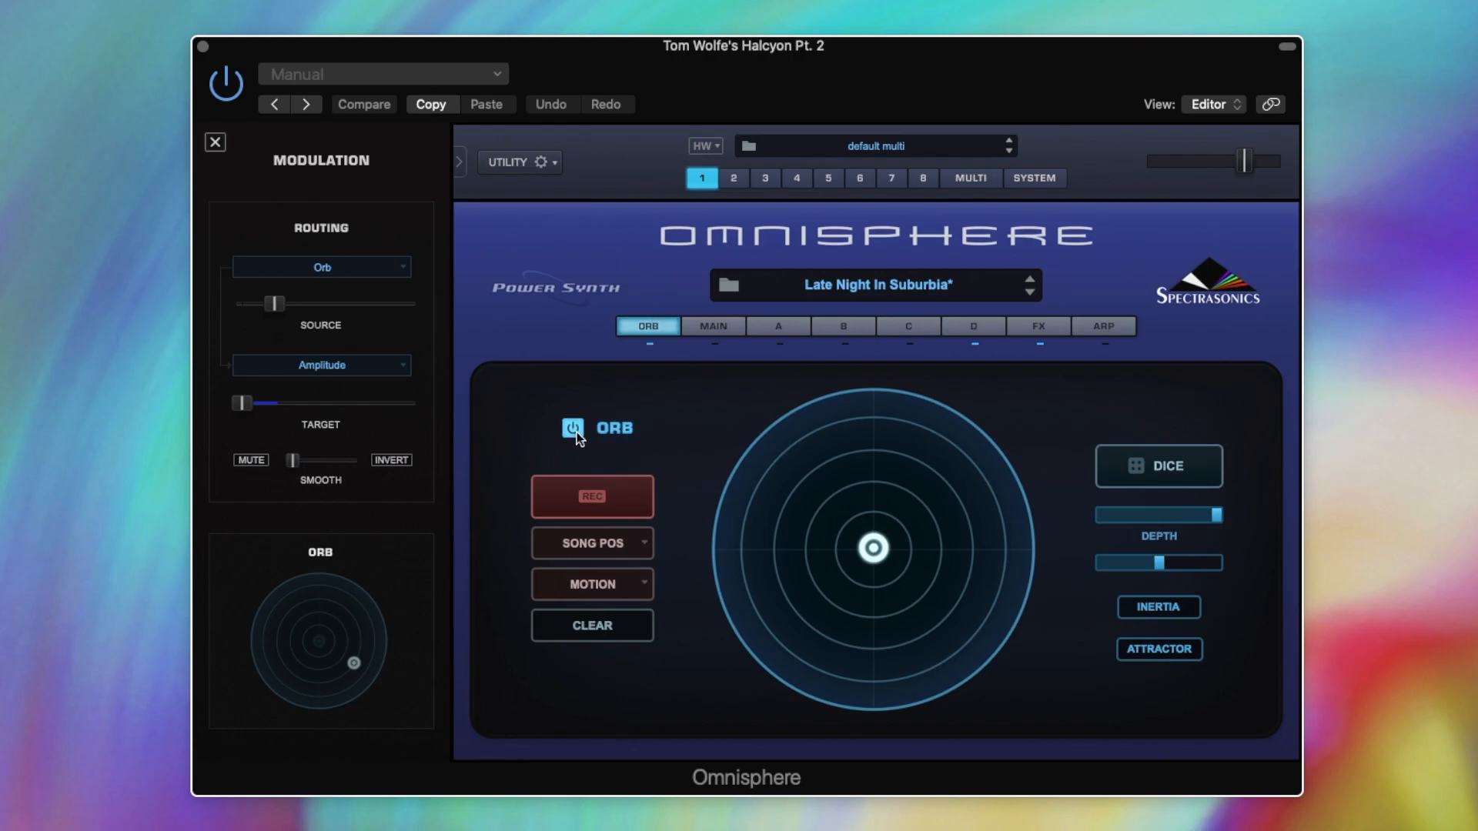
{"action": "left_click", "coordinate": [780, 342]}
{"action": "left_click", "coordinate": [840, 343]}
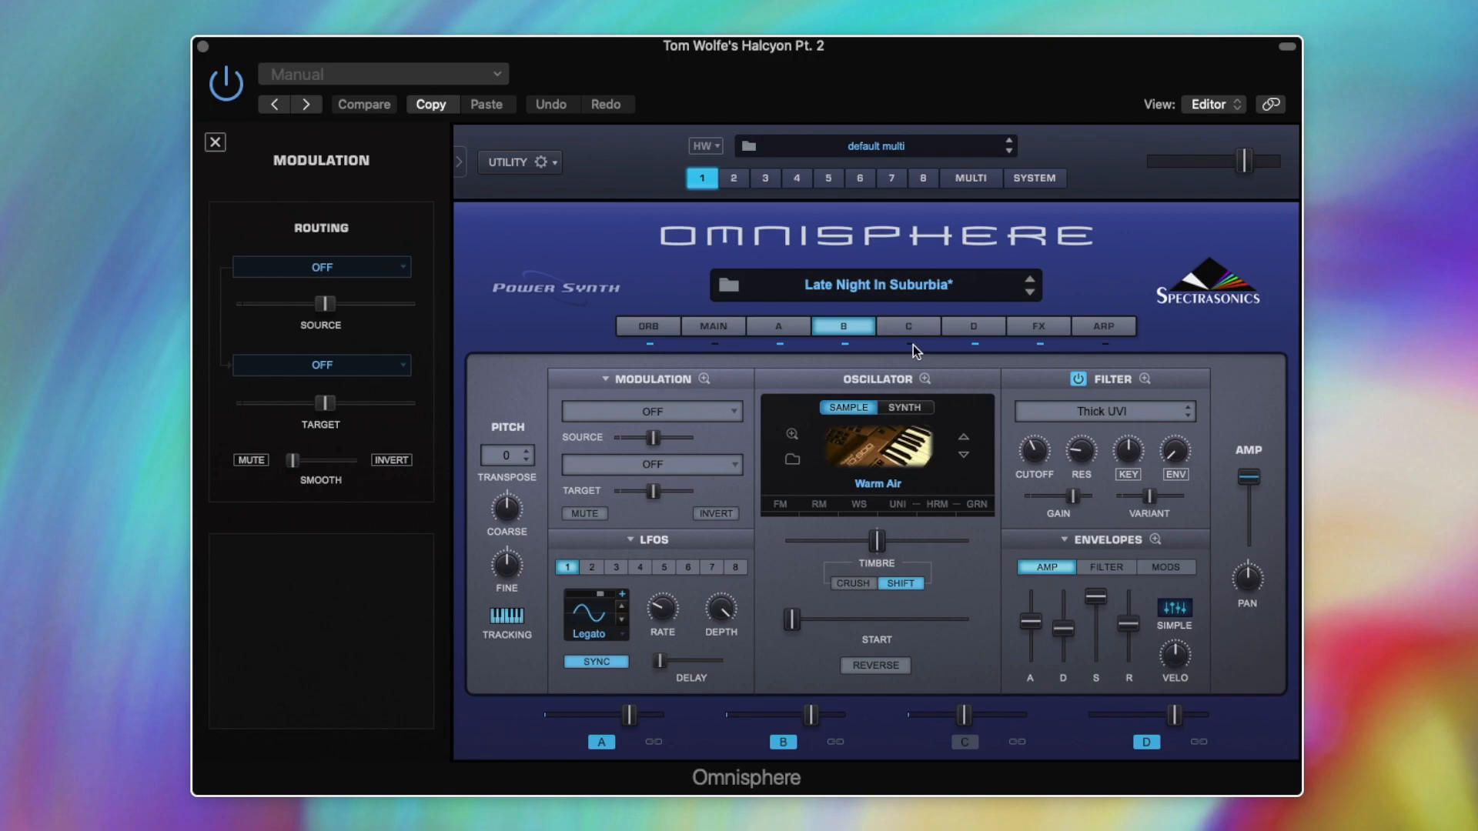
{"action": "left_click", "coordinate": [912, 343]}
{"action": "left_click", "coordinate": [659, 326]}
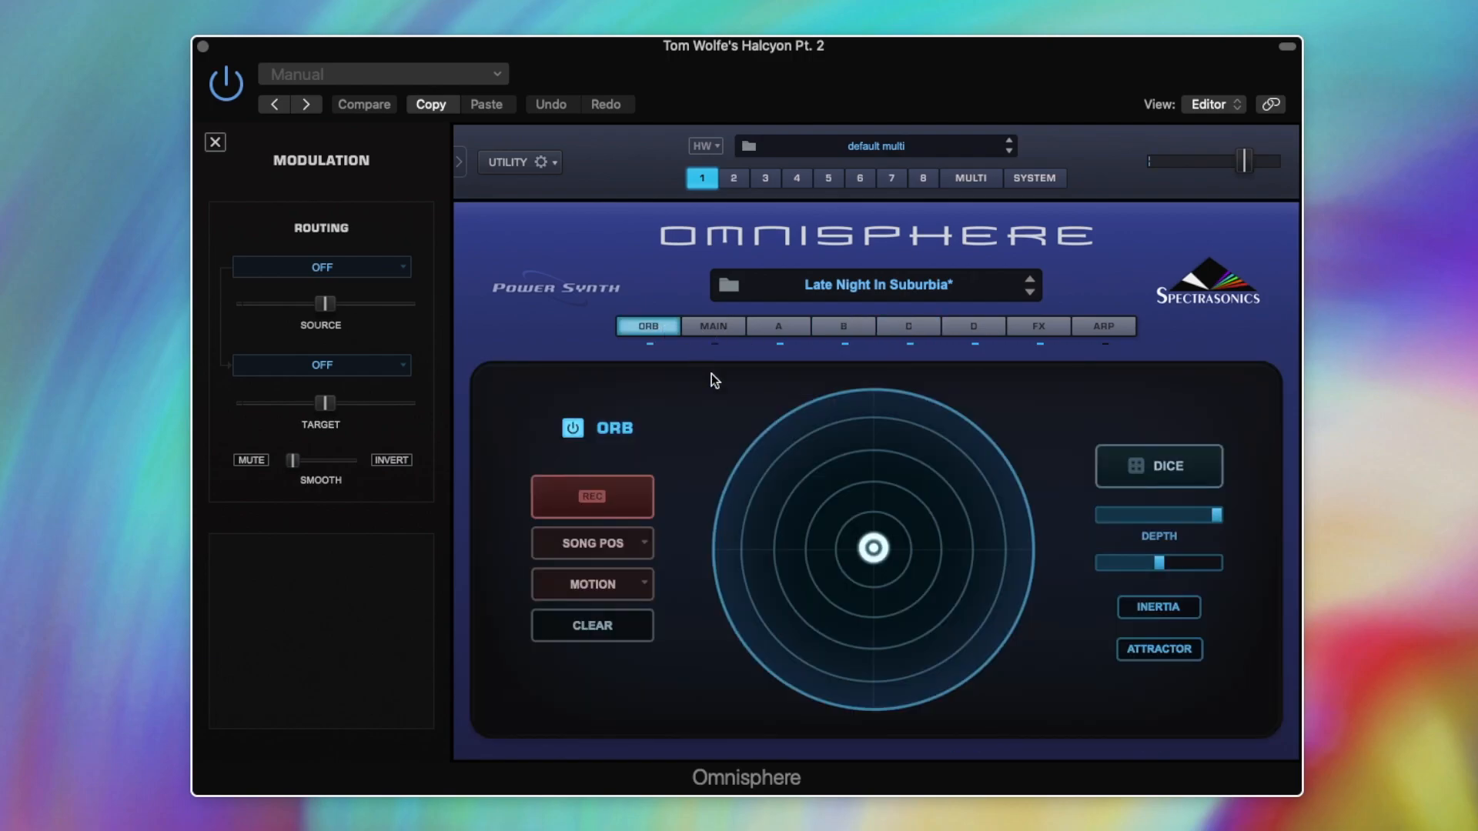
{"action": "mouse_move", "coordinate": [874, 548]}
{"action": "left_mouse_down"}
{"action": "mouse_move", "coordinate": [1022, 543]}
{"action": "mouse_move", "coordinate": [954, 516]}
{"action": "mouse_move", "coordinate": [900, 518]}
{"action": "mouse_move", "coordinate": [877, 541]}
{"action": "mouse_move", "coordinate": [938, 560]}
{"action": "mouse_move", "coordinate": [1019, 539]}
{"action": "mouse_move", "coordinate": [874, 549]}
{"action": "left_mouse_up"}
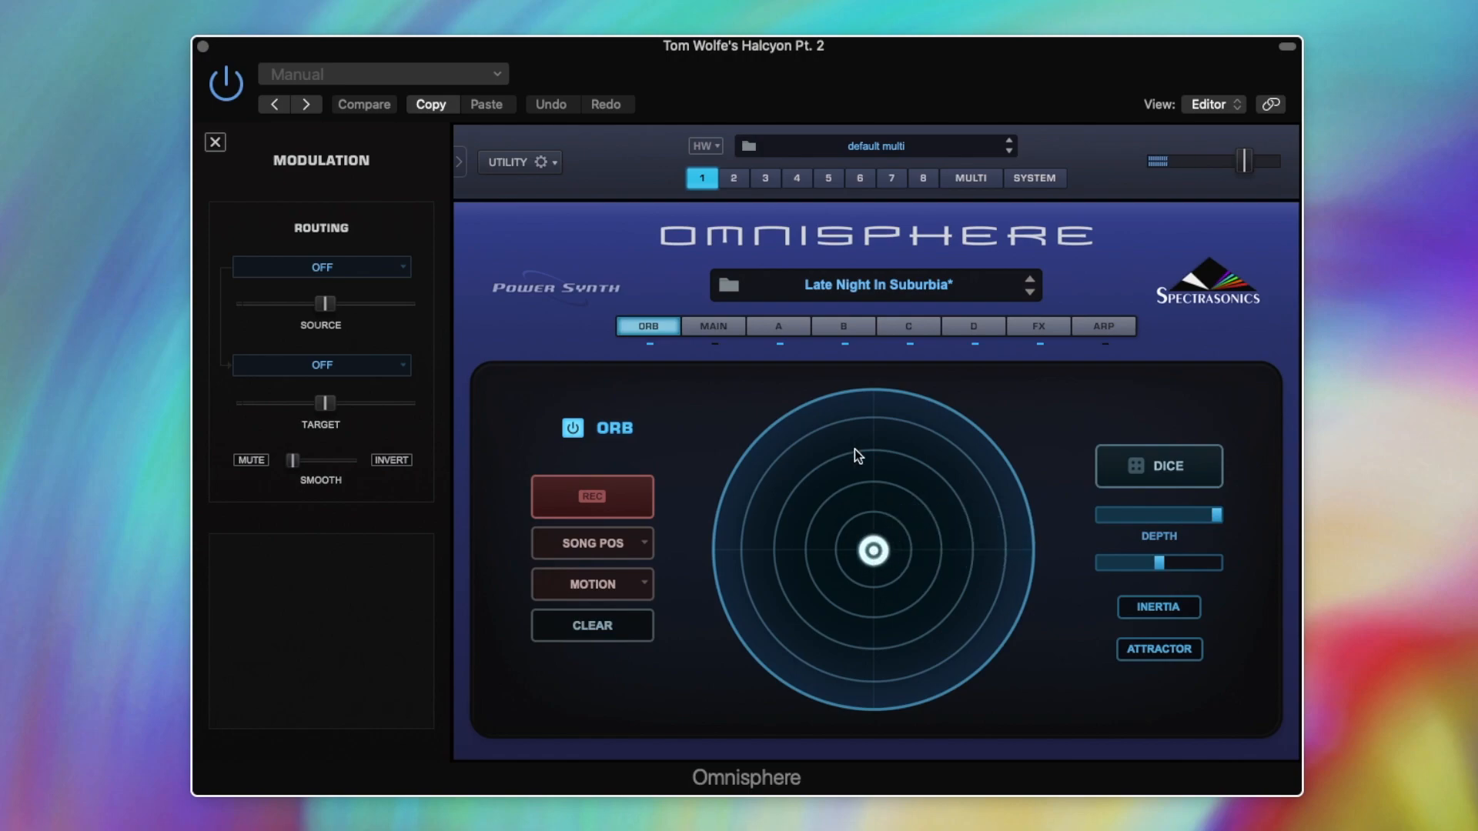
In layer A's mod matrix, unmute the Orb routings to Toxic Smasher mix and cutoff, and open layer A's effects rack.
{"action": "left_click", "coordinate": [774, 330]}
{"action": "left_click", "coordinate": [708, 376]}
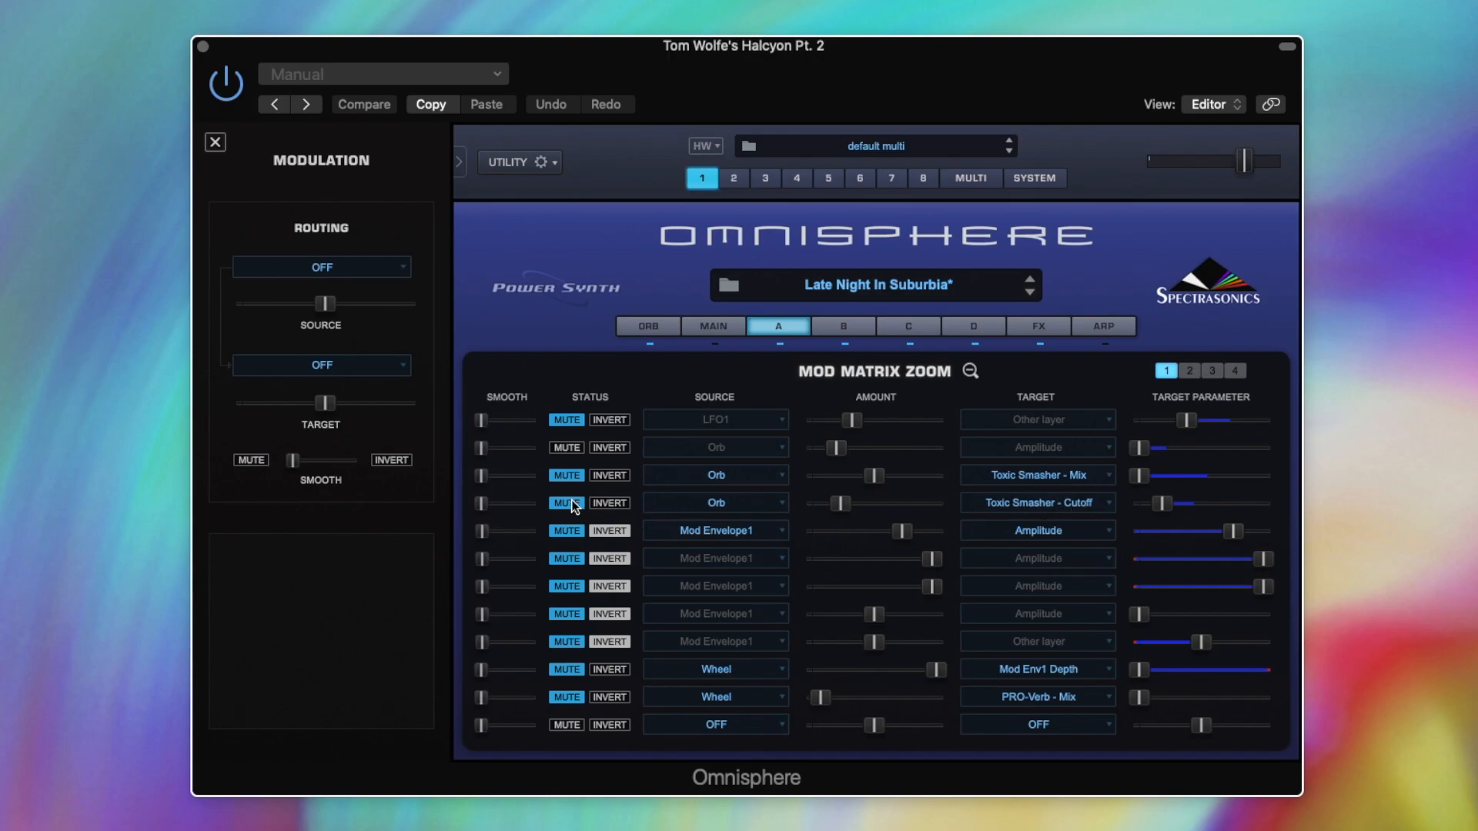
{"action": "left_click", "coordinate": [1051, 326]}
{"action": "left_click", "coordinate": [776, 376]}
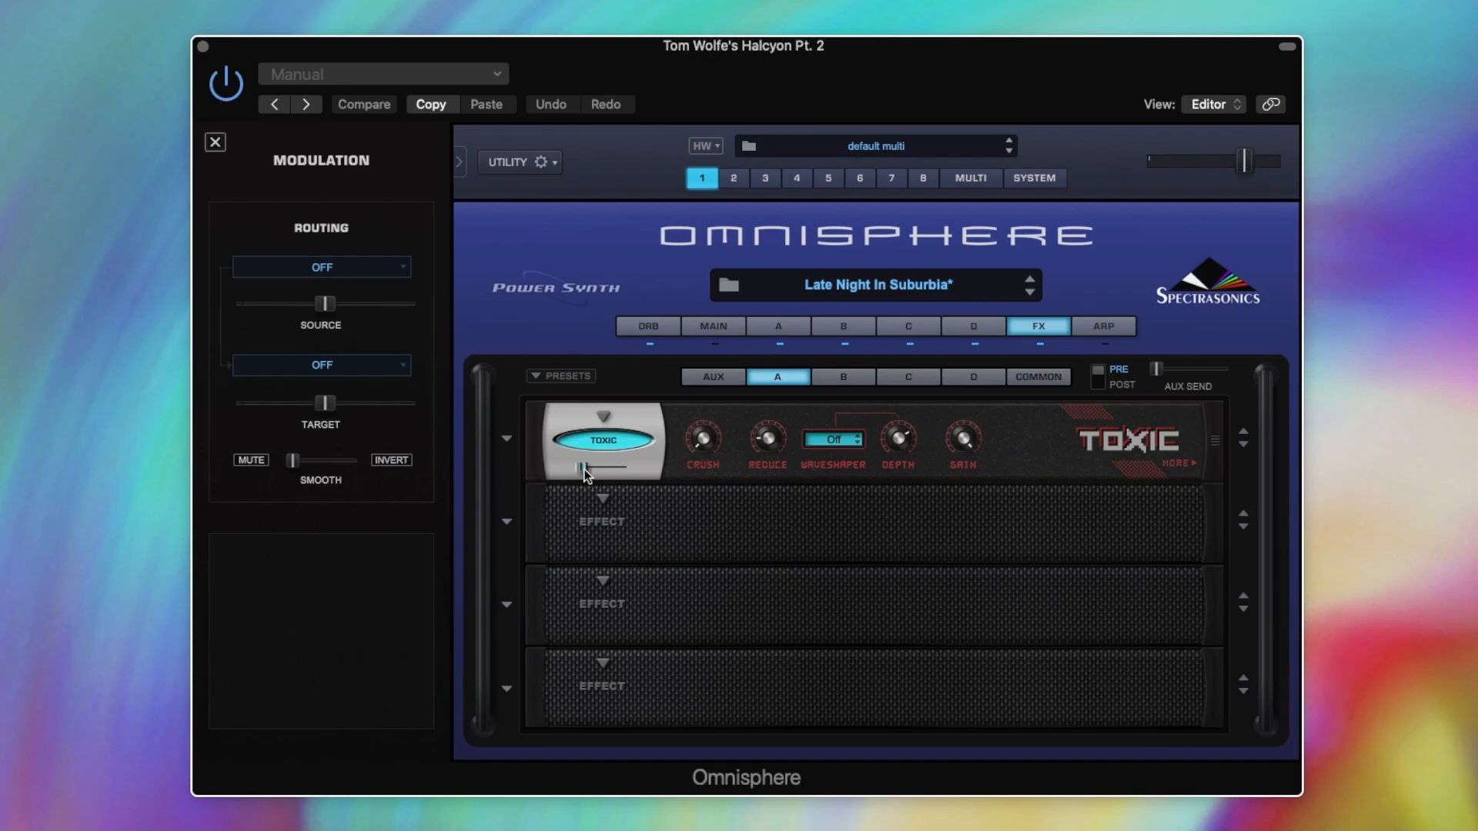
Show the Orb modulation routings for Toxic Smasher's mix and cutoff, and inspect its Reduce and filter settings.
{"action": "mouse_move", "coordinate": [583, 471]}
{"action": "right_click", "coordinate": [583, 469]}
{"action": "mouse_move", "coordinate": [670, 521]}
{"action": "left_click", "coordinate": [805, 521]}
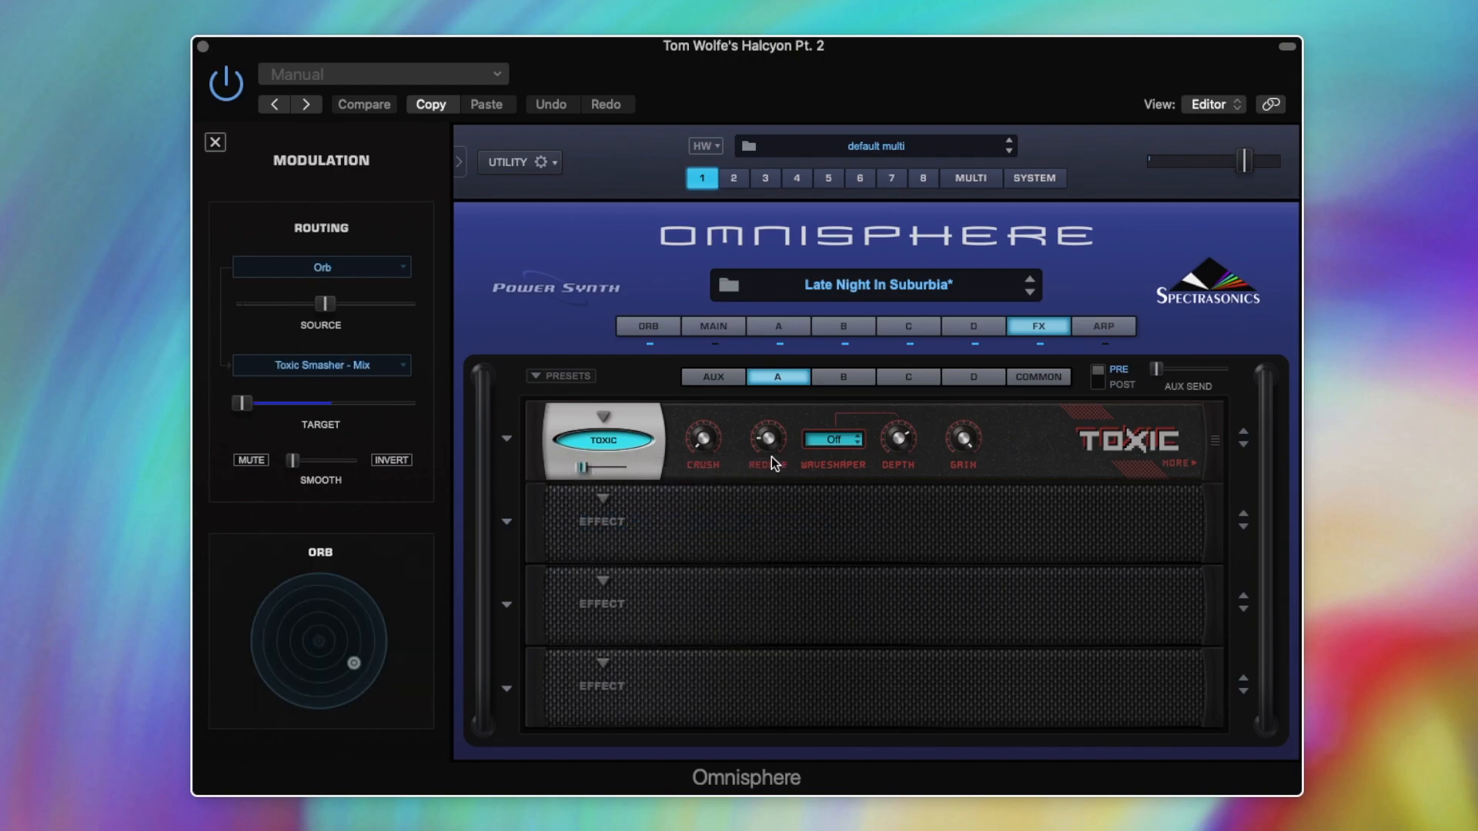
{"action": "left_click_drag", "start_coordinate": [769, 441], "coordinate": [768, 445]}
{"action": "left_click", "coordinate": [1189, 463]}
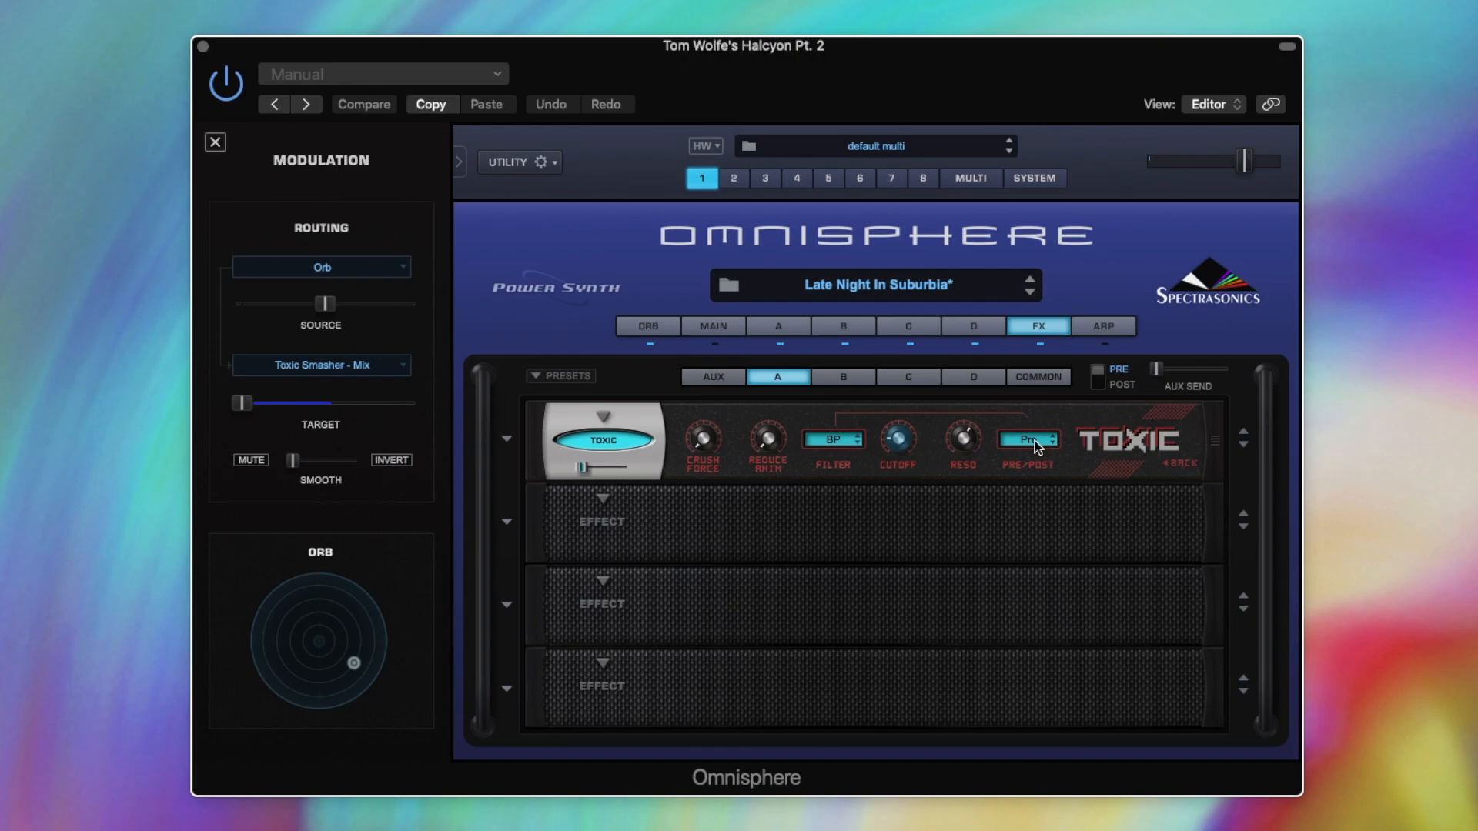
{"action": "right_click", "coordinate": [898, 445]}
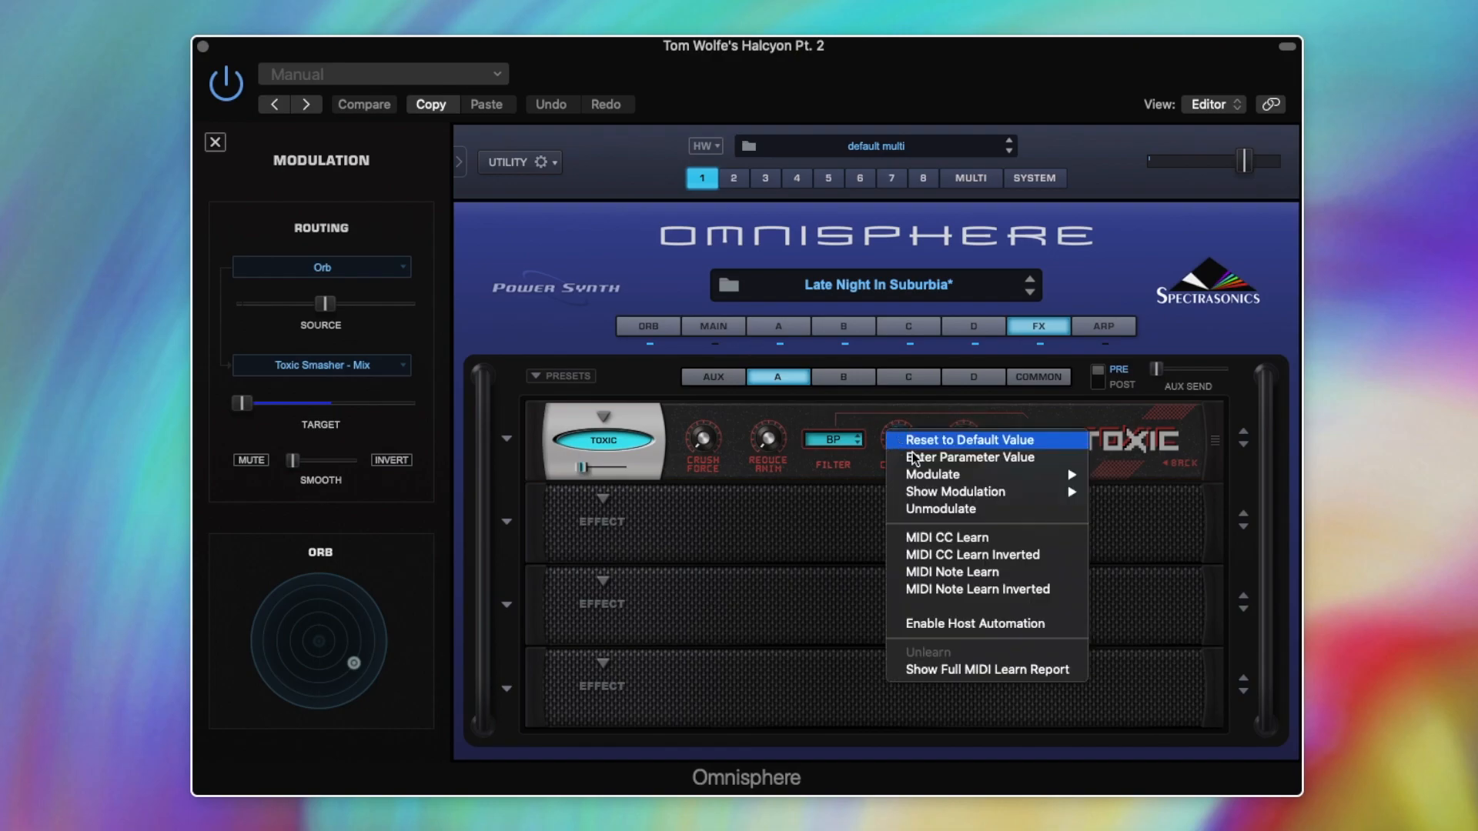
{"action": "mouse_move", "coordinate": [1019, 493]}
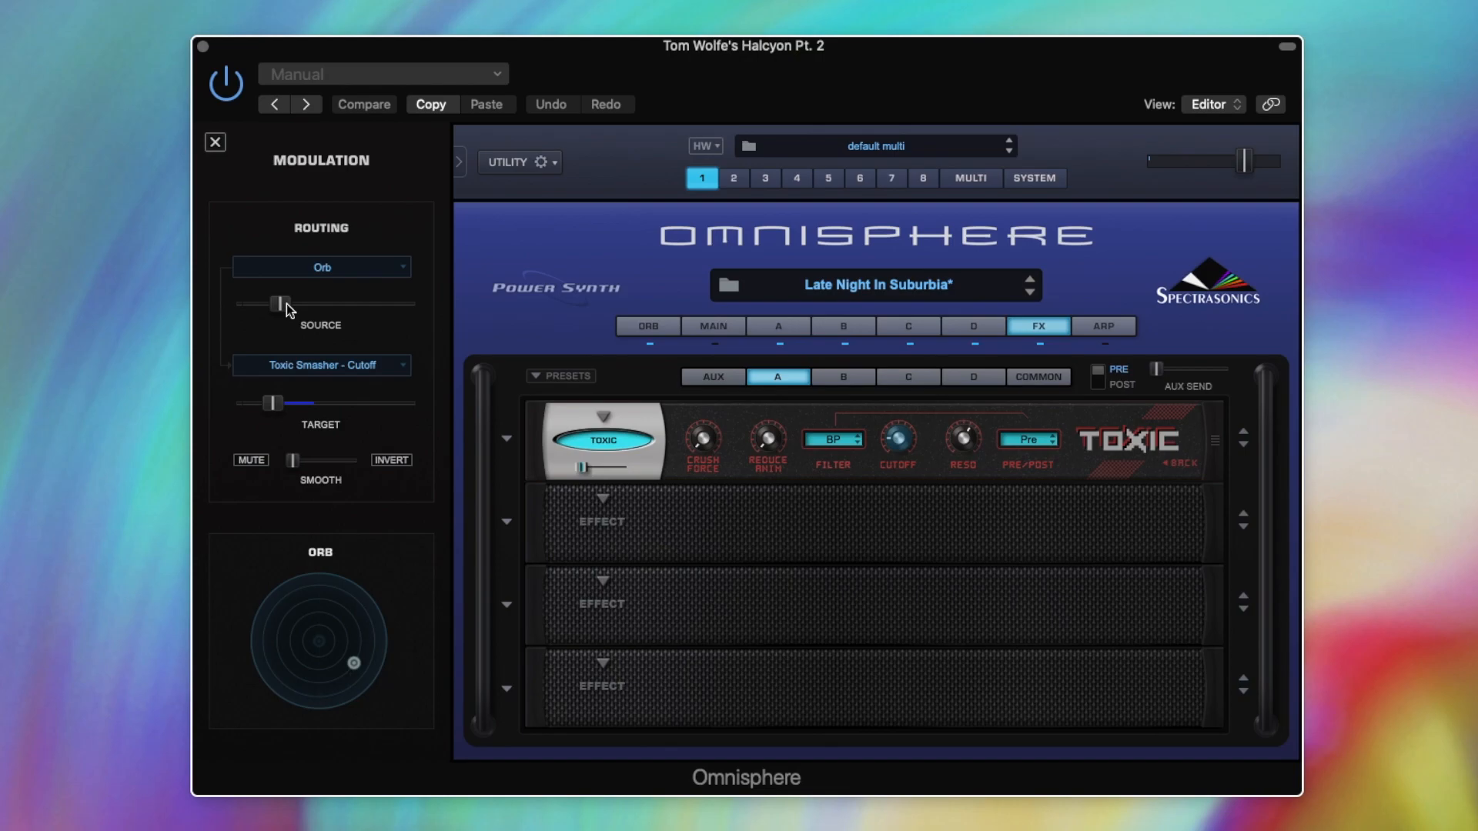
Sweep the Orb puck away from the centre and back to hear the Toxic Smasher modulation.
{"action": "left_click", "coordinate": [656, 323]}
{"action": "left_click_drag", "start_coordinate": [876, 551], "coordinate": [865, 621]}
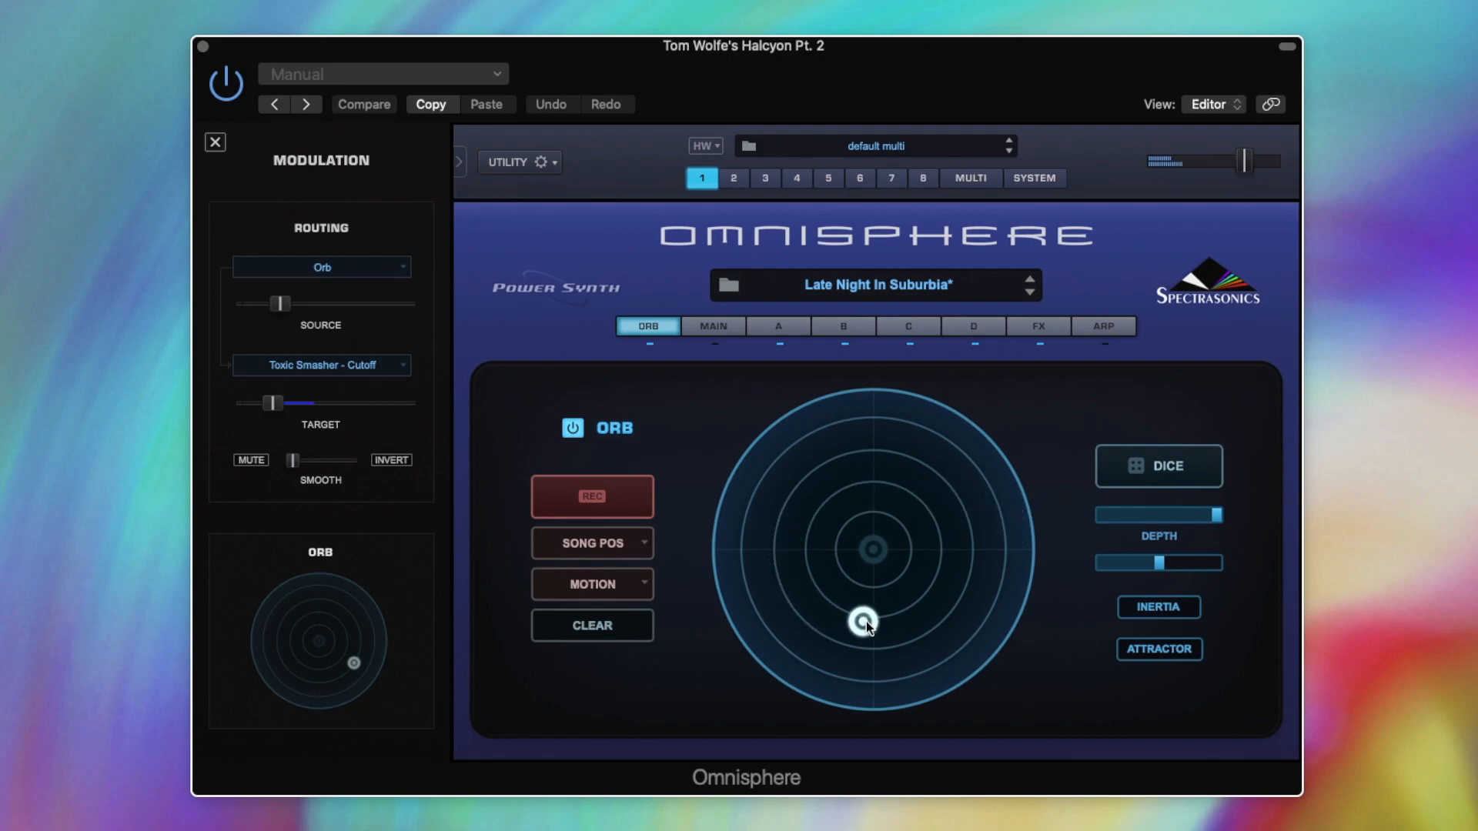
{"action": "left_click_drag", "start_coordinate": [1014, 566], "coordinate": [879, 549]}
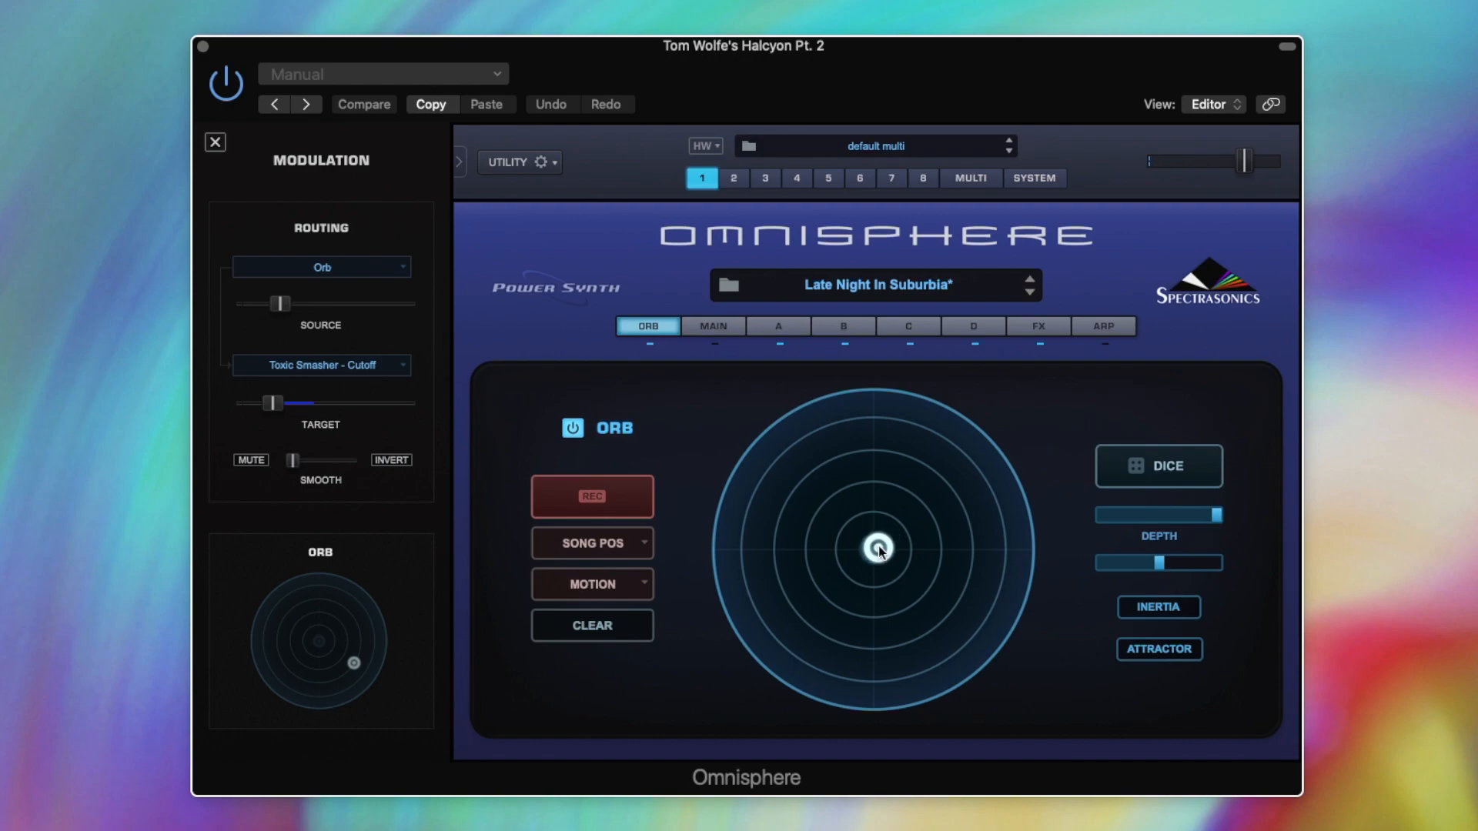
Unmute the Mod Envelope1 routings to the layers' amplitudes and the Imager level, and view the Imager in layer B's effects rack.
{"action": "left_click", "coordinate": [807, 326]}
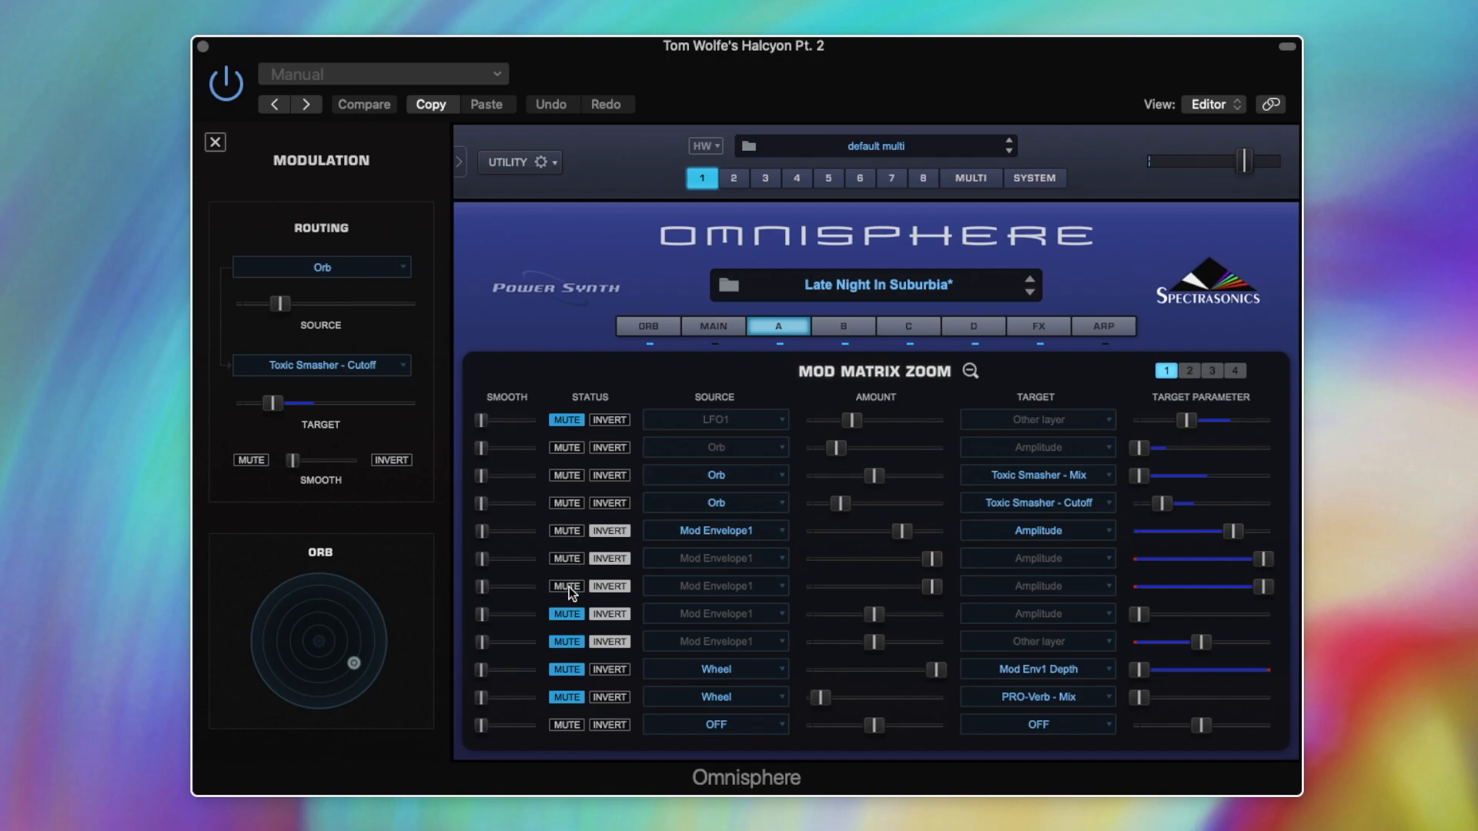
{"action": "left_click", "coordinate": [865, 322]}
{"action": "left_click", "coordinate": [915, 323]}
{"action": "left_click", "coordinate": [977, 327]}
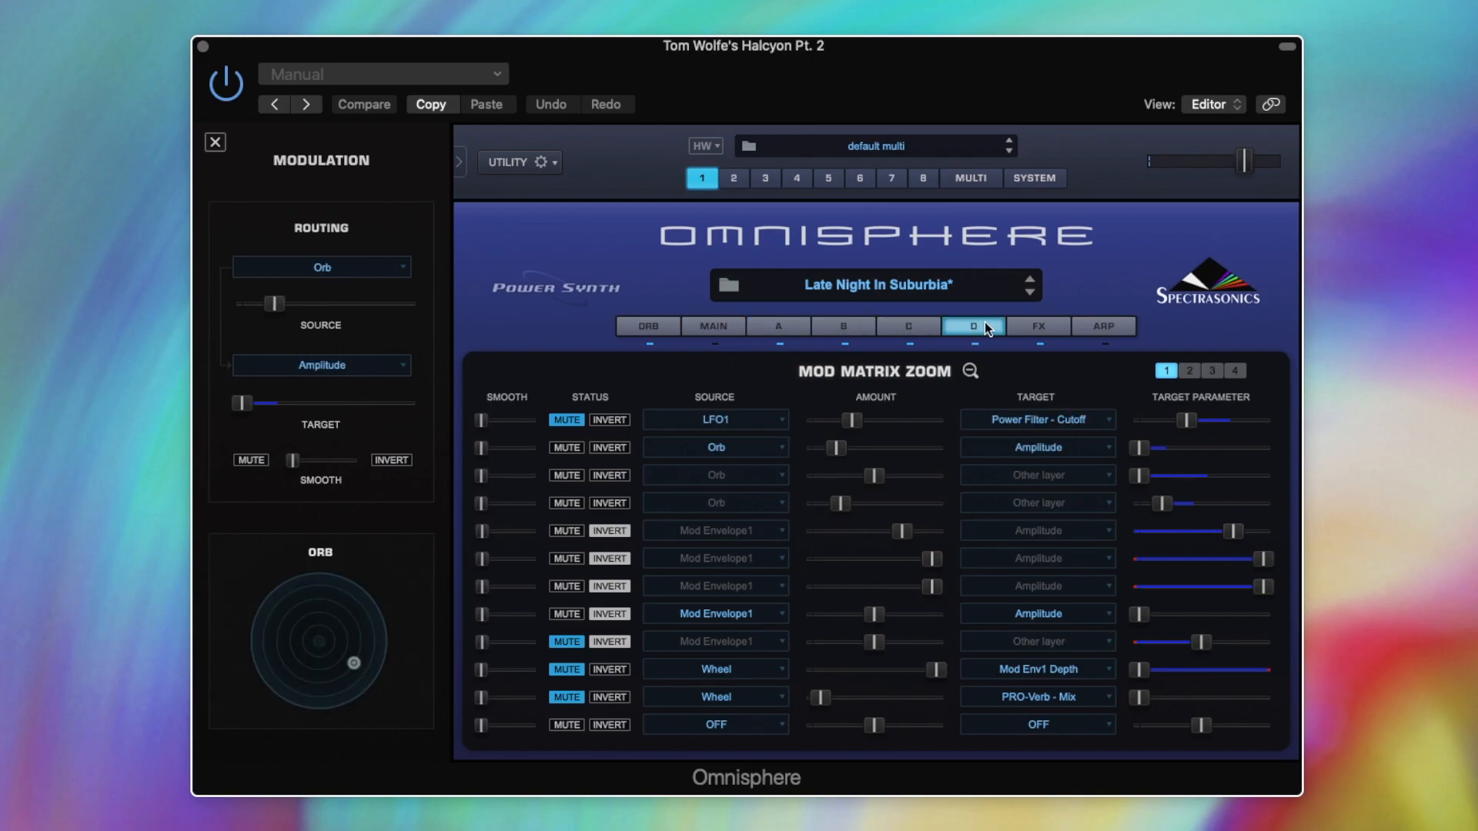
{"action": "left_click", "coordinate": [847, 323]}
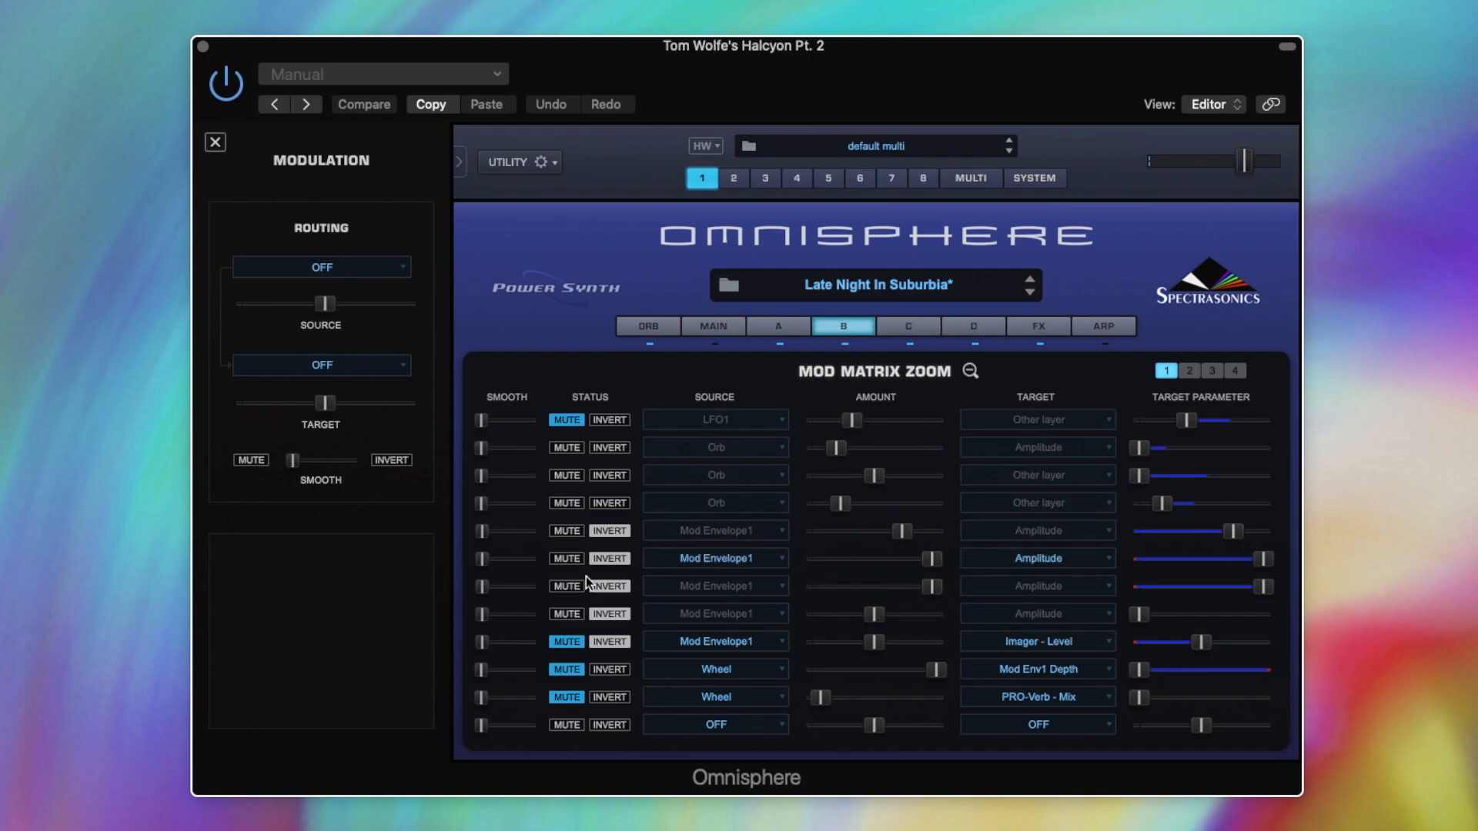
{"action": "left_click", "coordinate": [567, 641]}
{"action": "left_click", "coordinate": [1030, 328]}
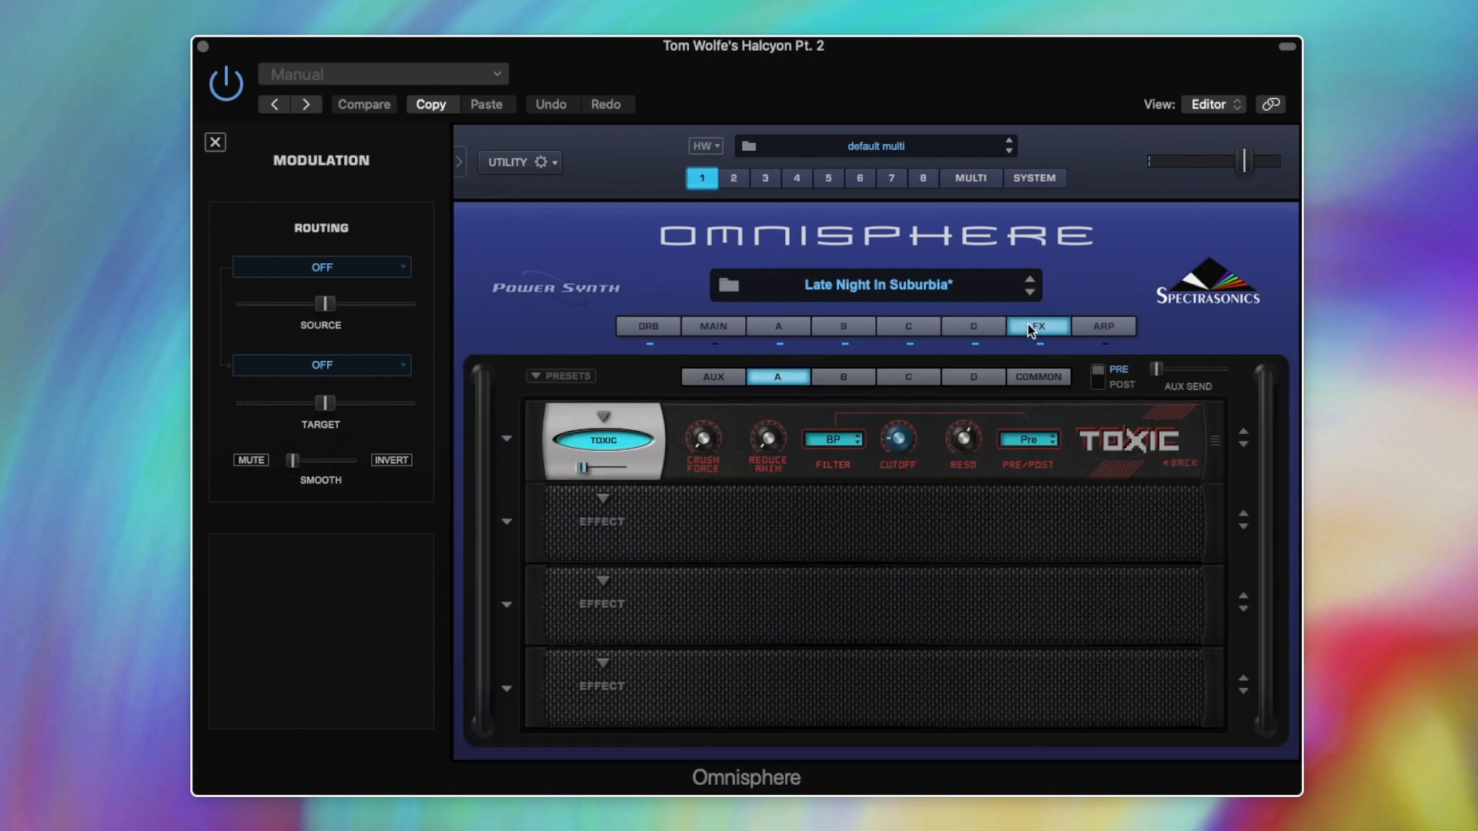
{"action": "left_click", "coordinate": [847, 377]}
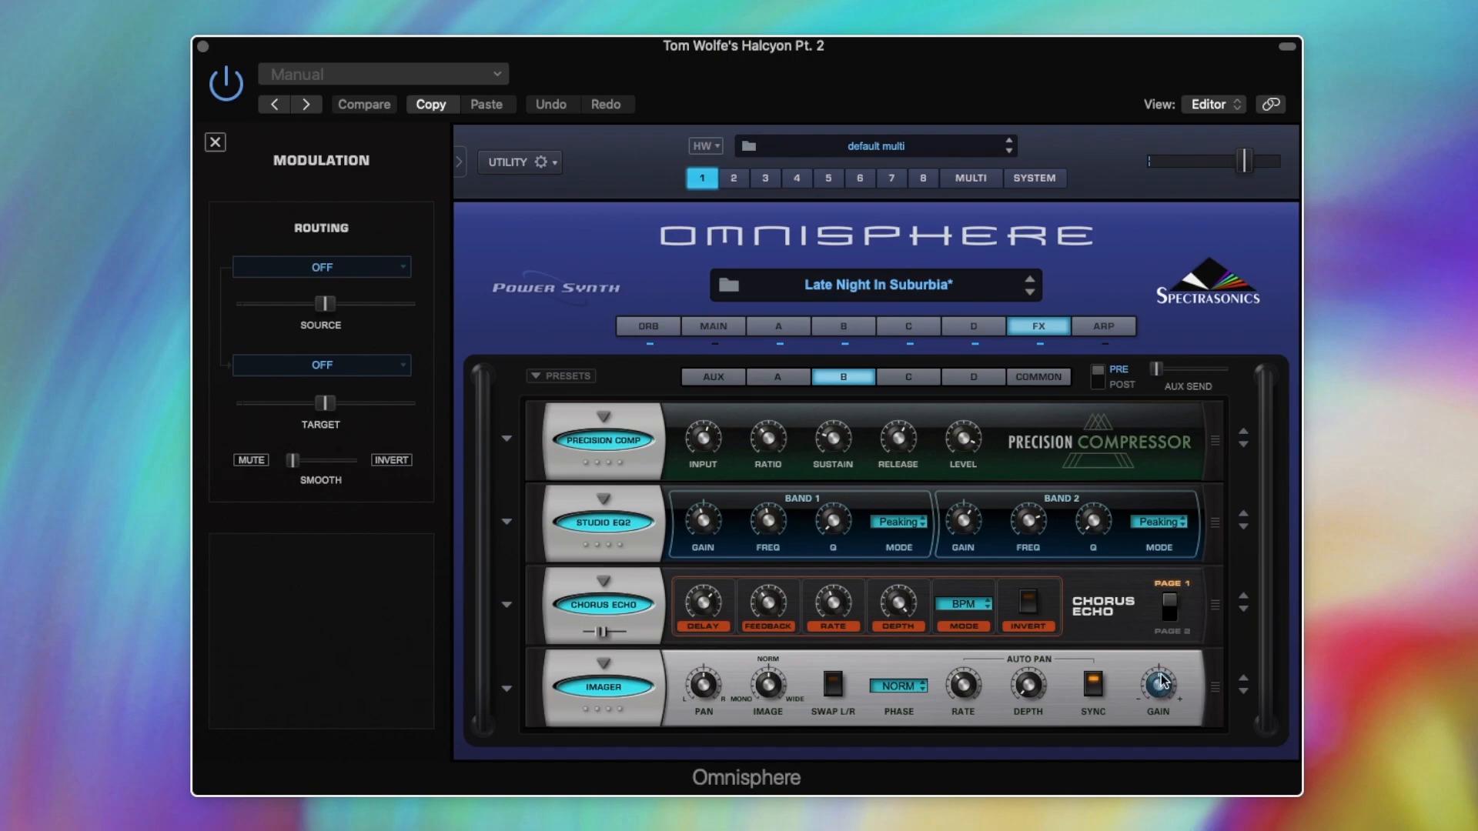
Unmute the Wheel routing to Mod Env1 Depth in layer A's mod matrix, and open the Mod 1 envelope in zoomed view.
{"action": "left_click", "coordinate": [791, 328]}
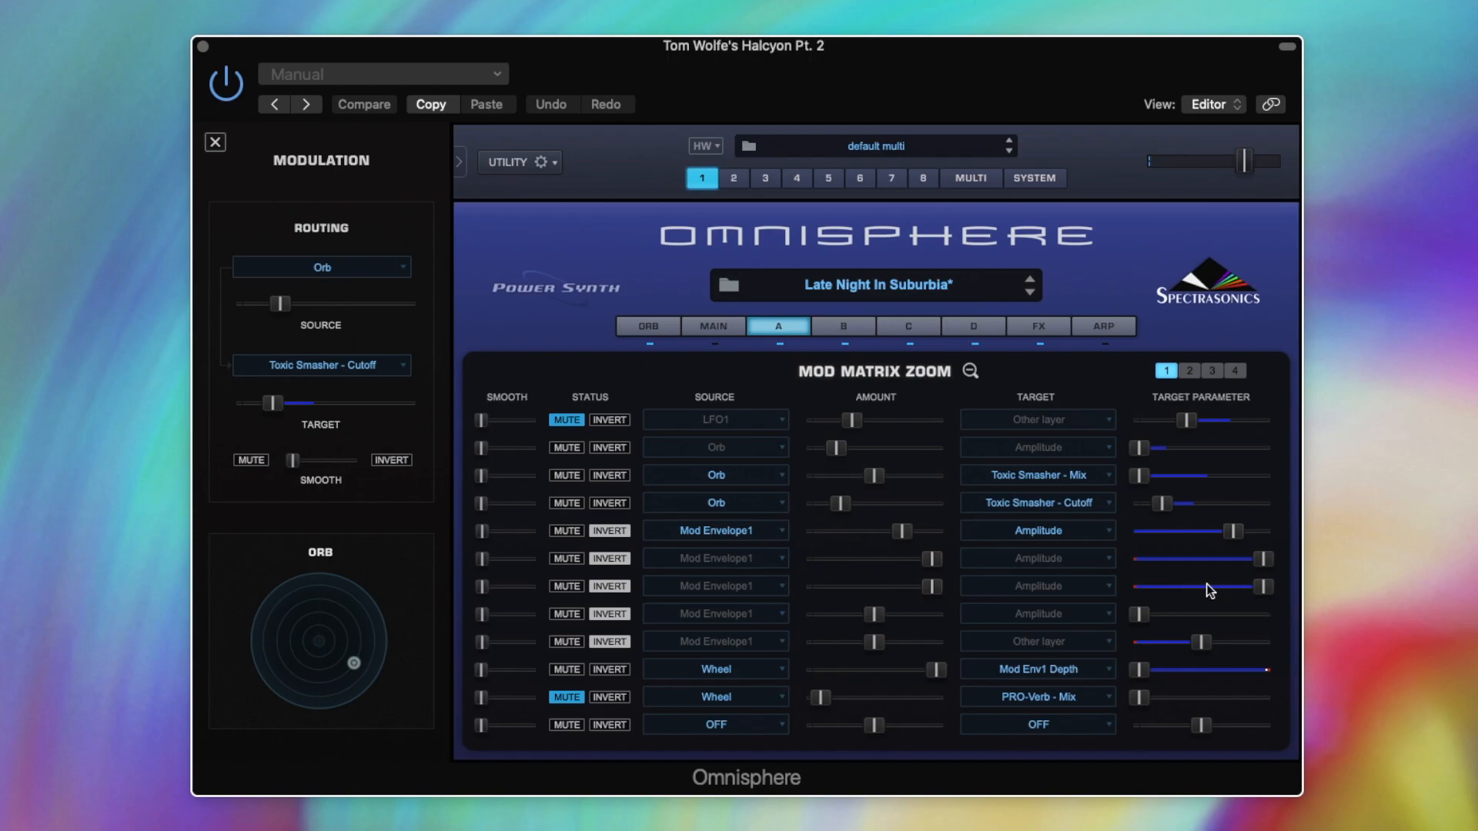
{"action": "left_click", "coordinate": [971, 371]}
{"action": "left_click", "coordinate": [1170, 566]}
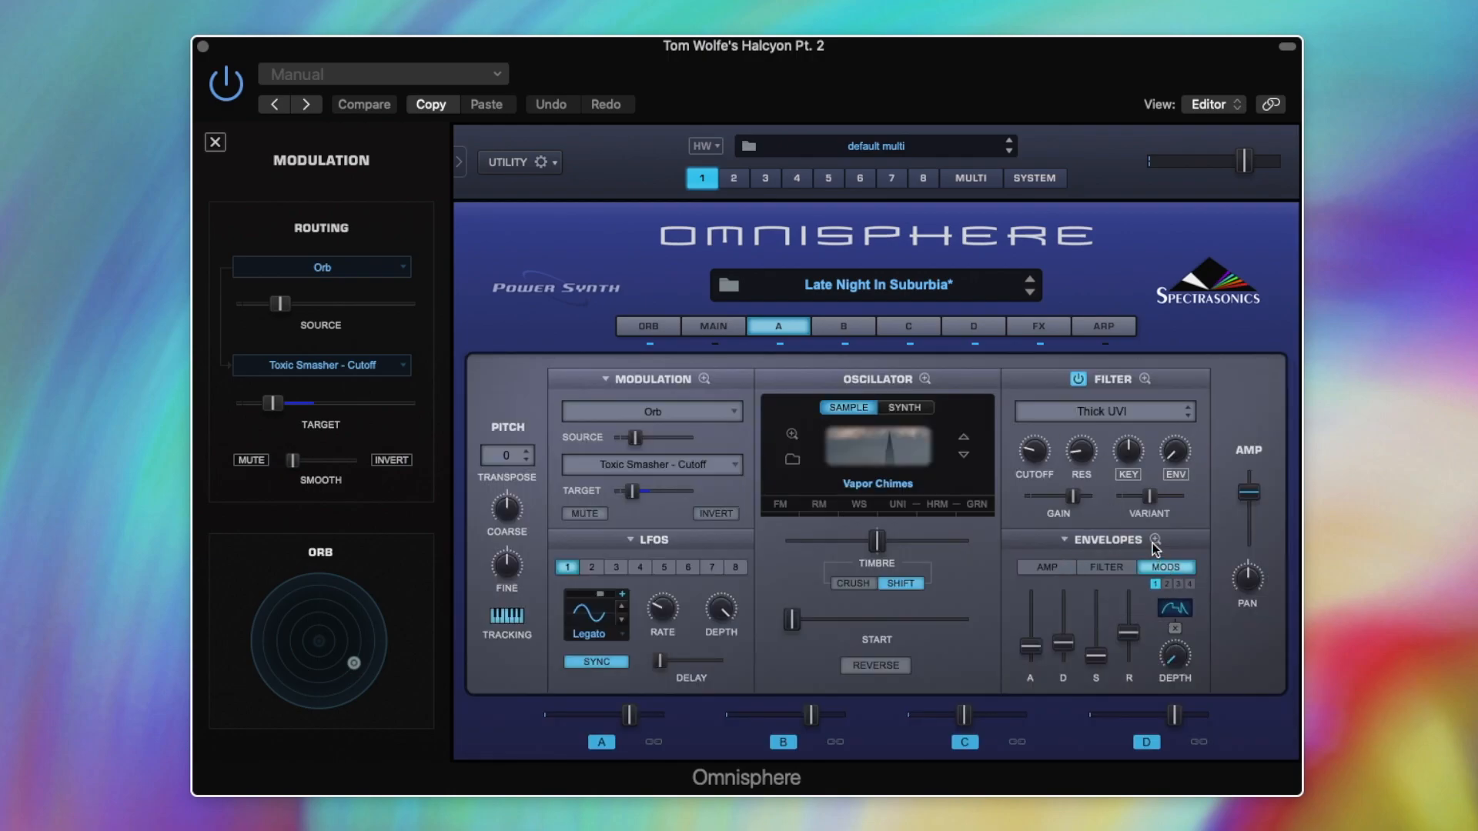
{"action": "left_click", "coordinate": [1155, 540]}
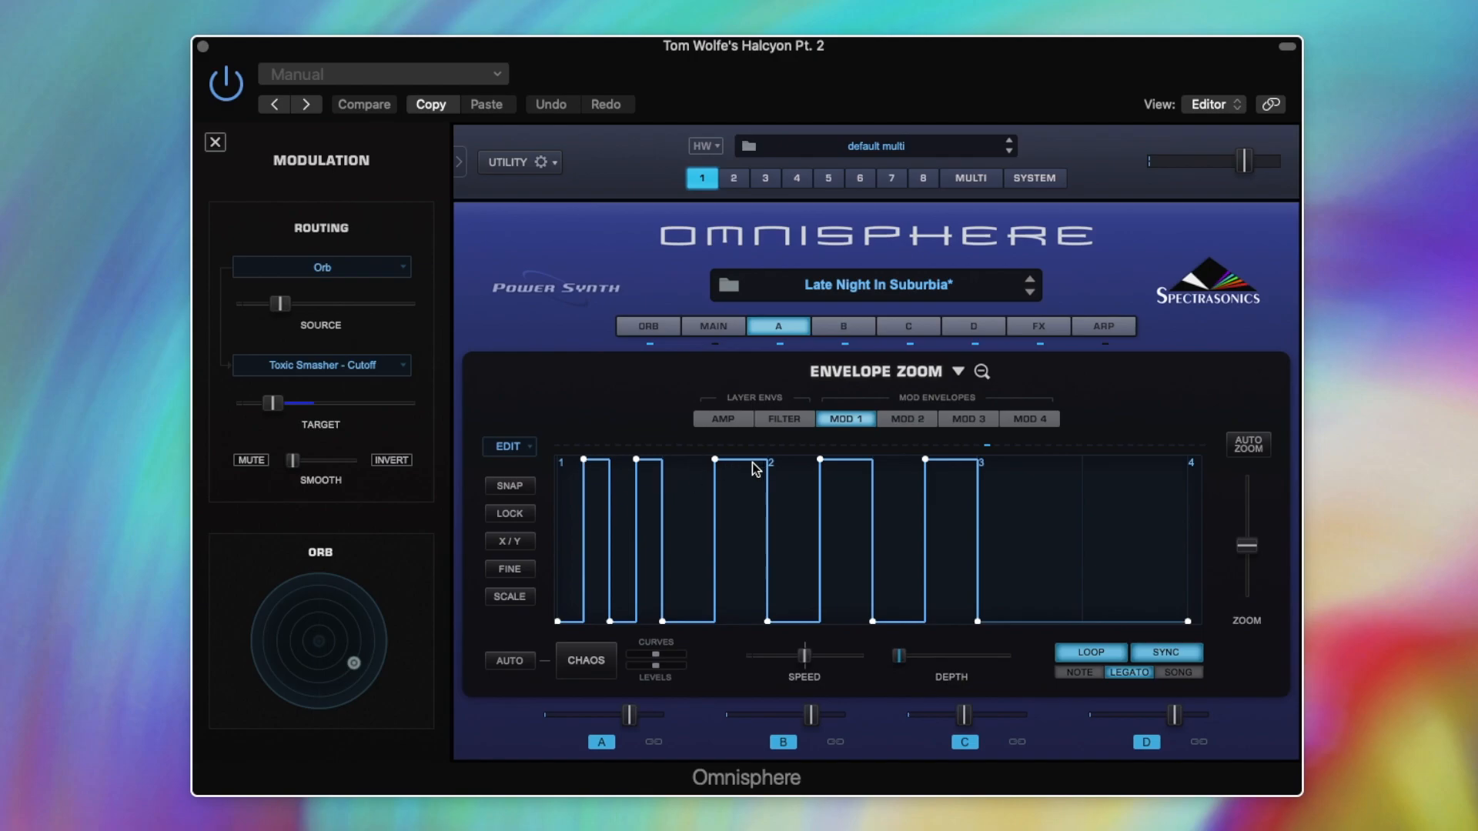
Try the Curve1 shape on the last pulse of the Mod 1 envelope, and set the segment back to Step.
{"action": "right_click", "coordinate": [953, 466]}
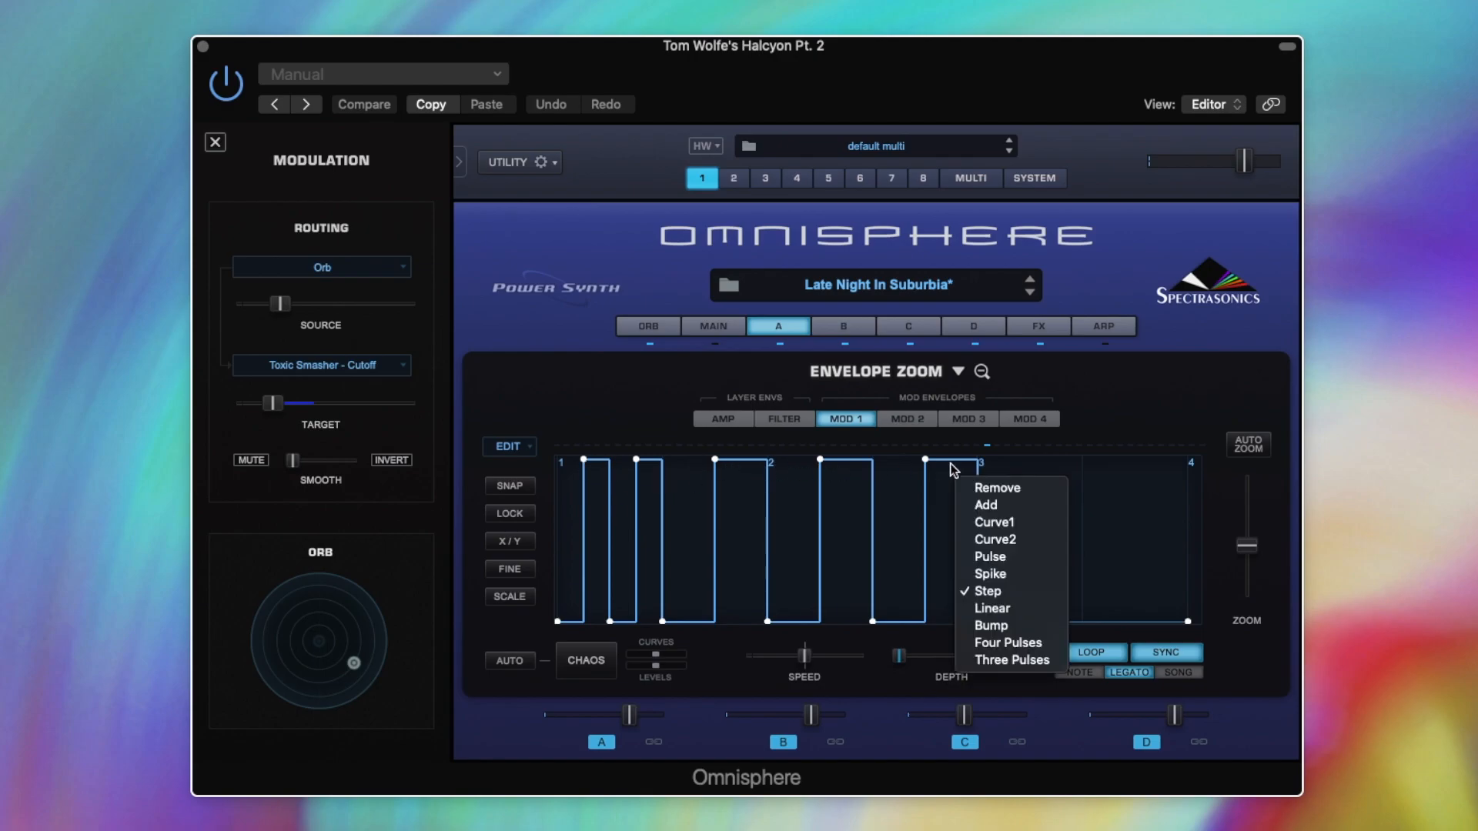
{"action": "left_click", "coordinate": [995, 521]}
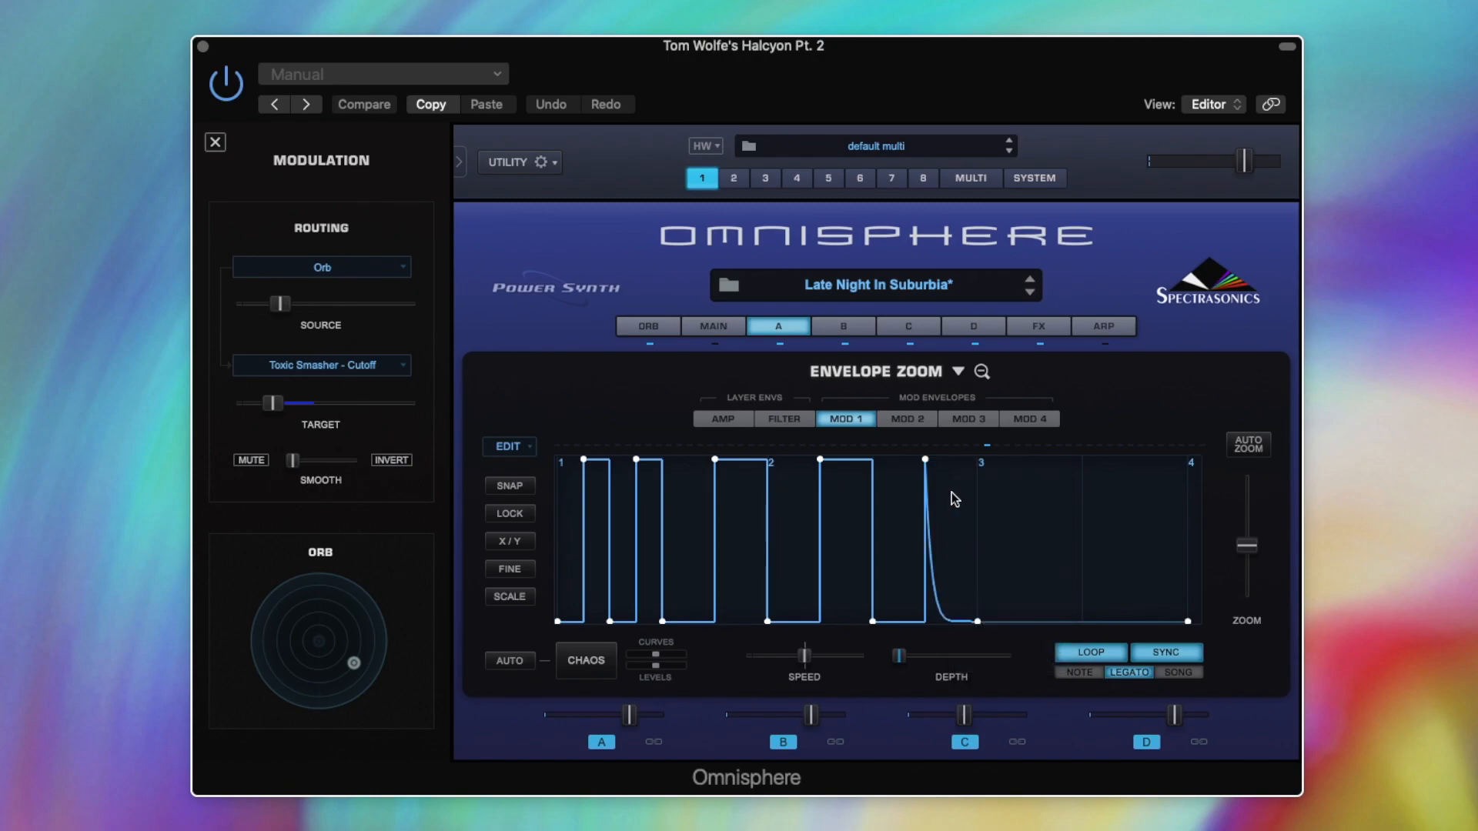
{"action": "right_click", "coordinate": [952, 492]}
{"action": "left_click", "coordinate": [1005, 623]}
Check which modulation is assigned to the Mod 1 envelope's depth, and close the envelope zoom.
{"action": "right_click", "coordinate": [900, 656]}
{"action": "mouse_move", "coordinate": [972, 714]}
{"action": "left_click", "coordinate": [893, 686]}
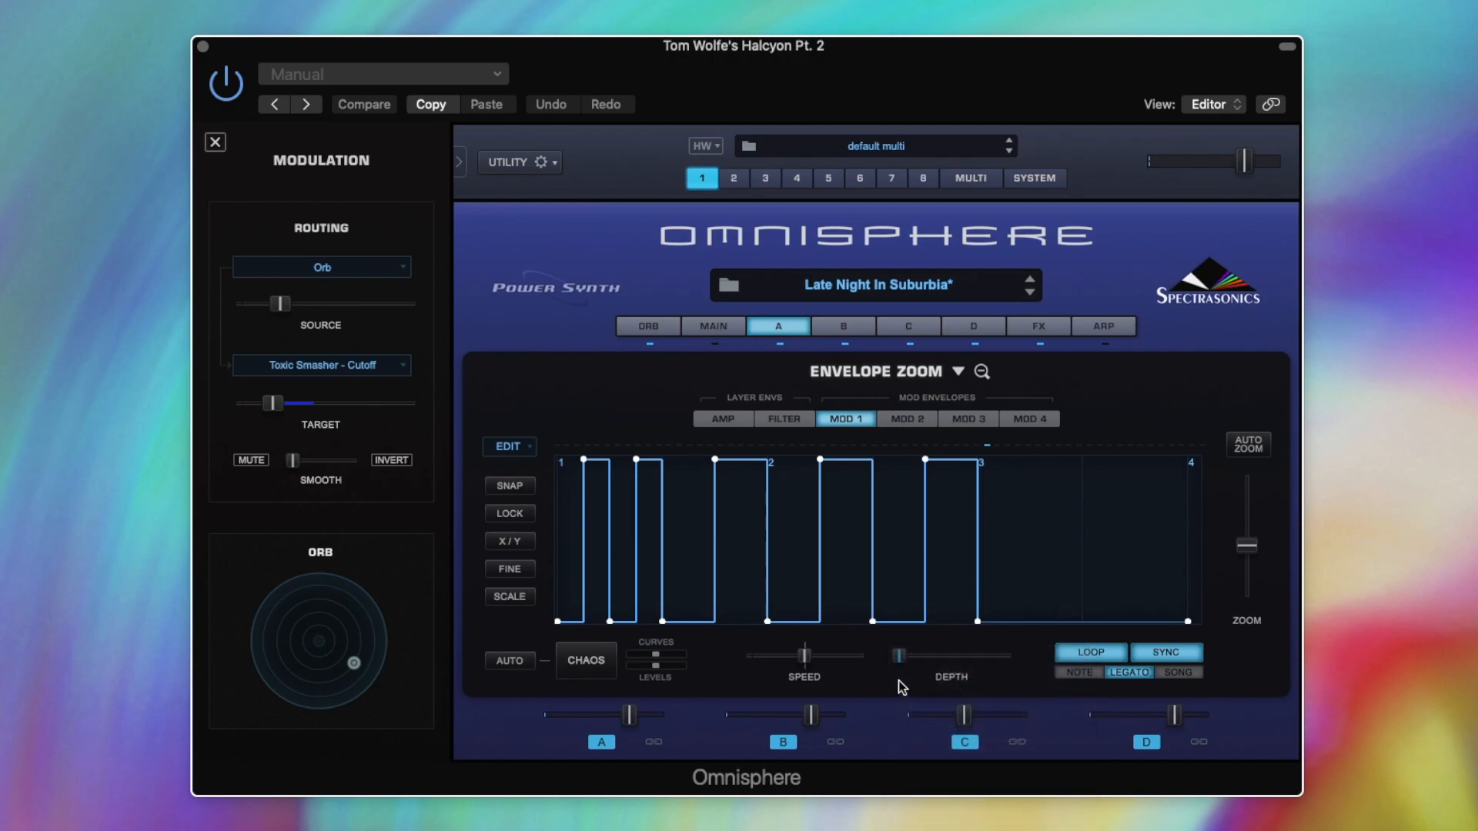
{"action": "left_click", "coordinate": [987, 368]}
Enable PRO-Verb in the Common effects rack, show the Wheel modulation of its mix, and unmute that routing.
{"action": "left_click", "coordinate": [1032, 323]}
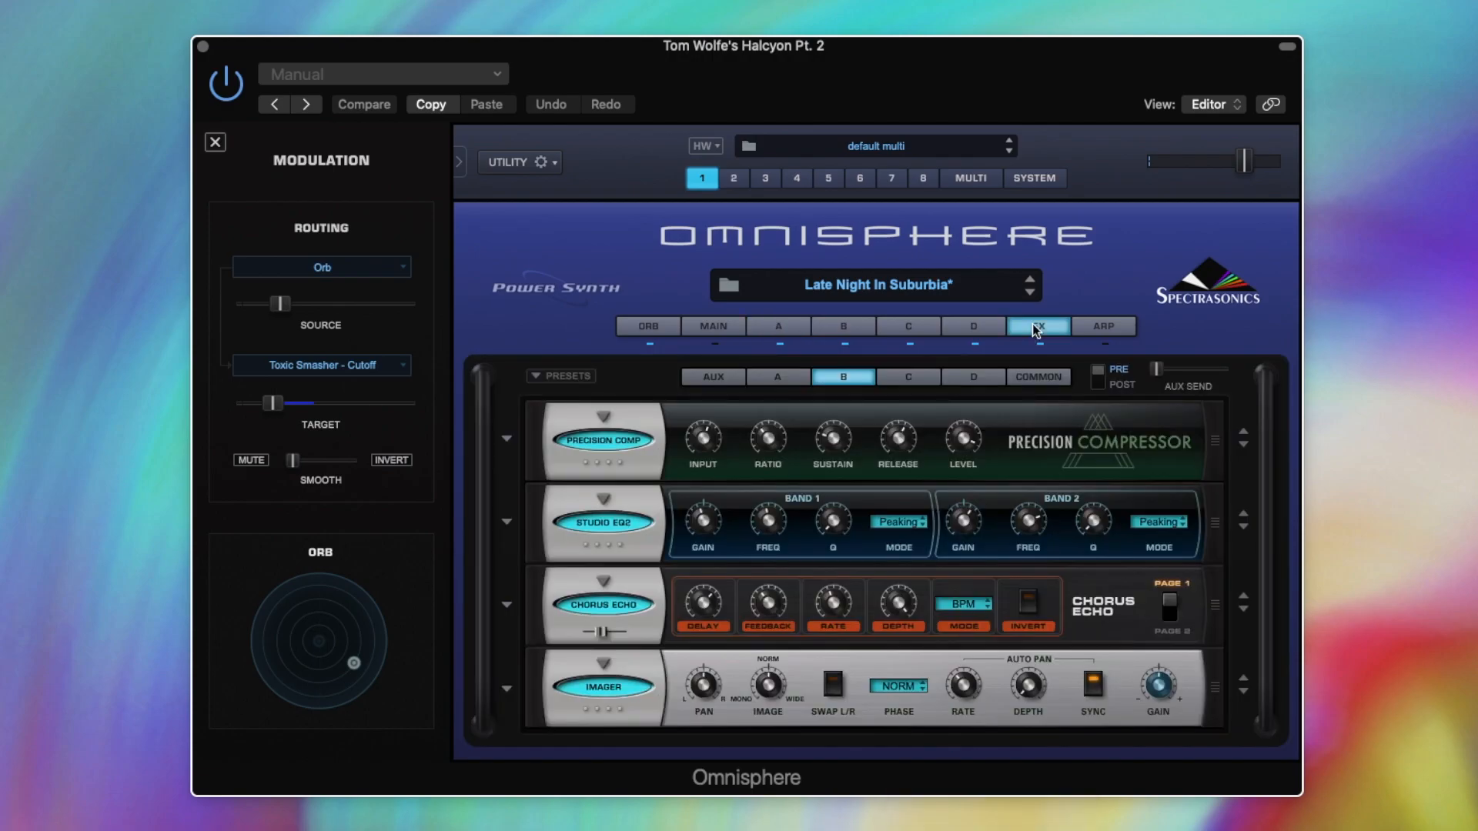
{"action": "left_click", "coordinate": [1038, 376]}
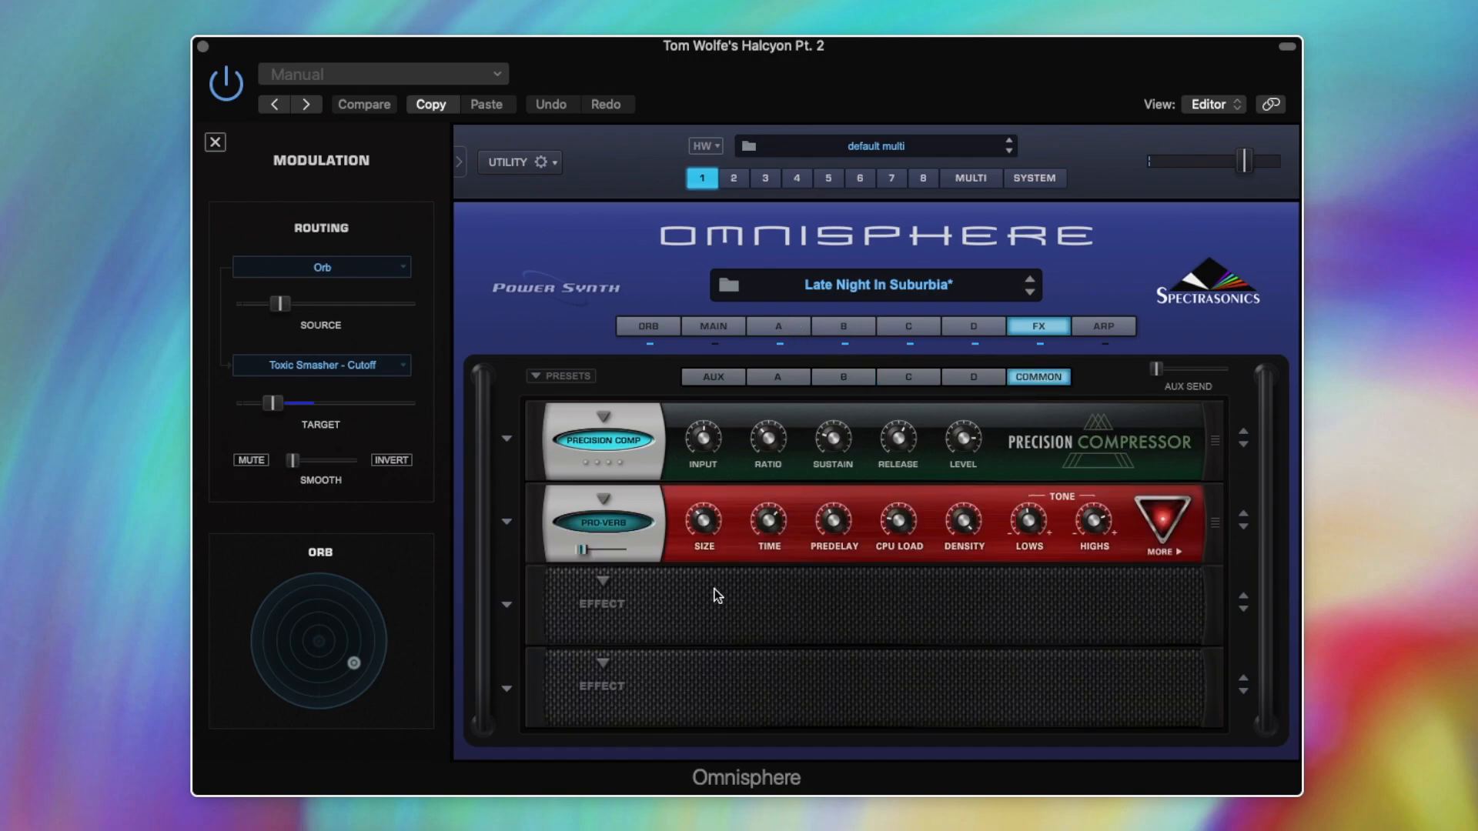
{"action": "left_click", "coordinate": [609, 526]}
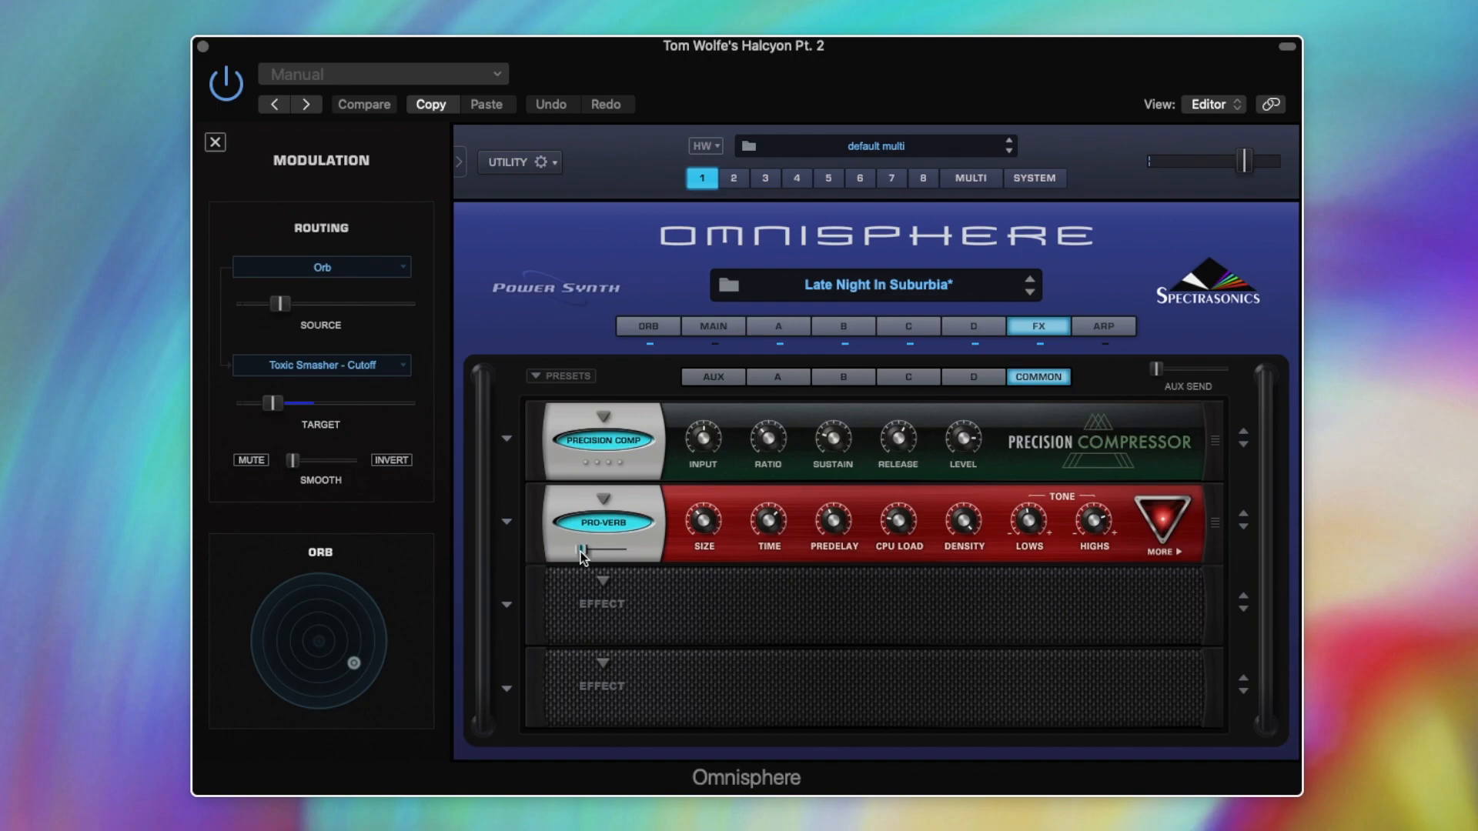
{"action": "mouse_move", "coordinate": [582, 553]}
{"action": "right_click", "coordinate": [582, 552]}
{"action": "mouse_move", "coordinate": [696, 608]}
{"action": "left_click", "coordinate": [809, 608]}
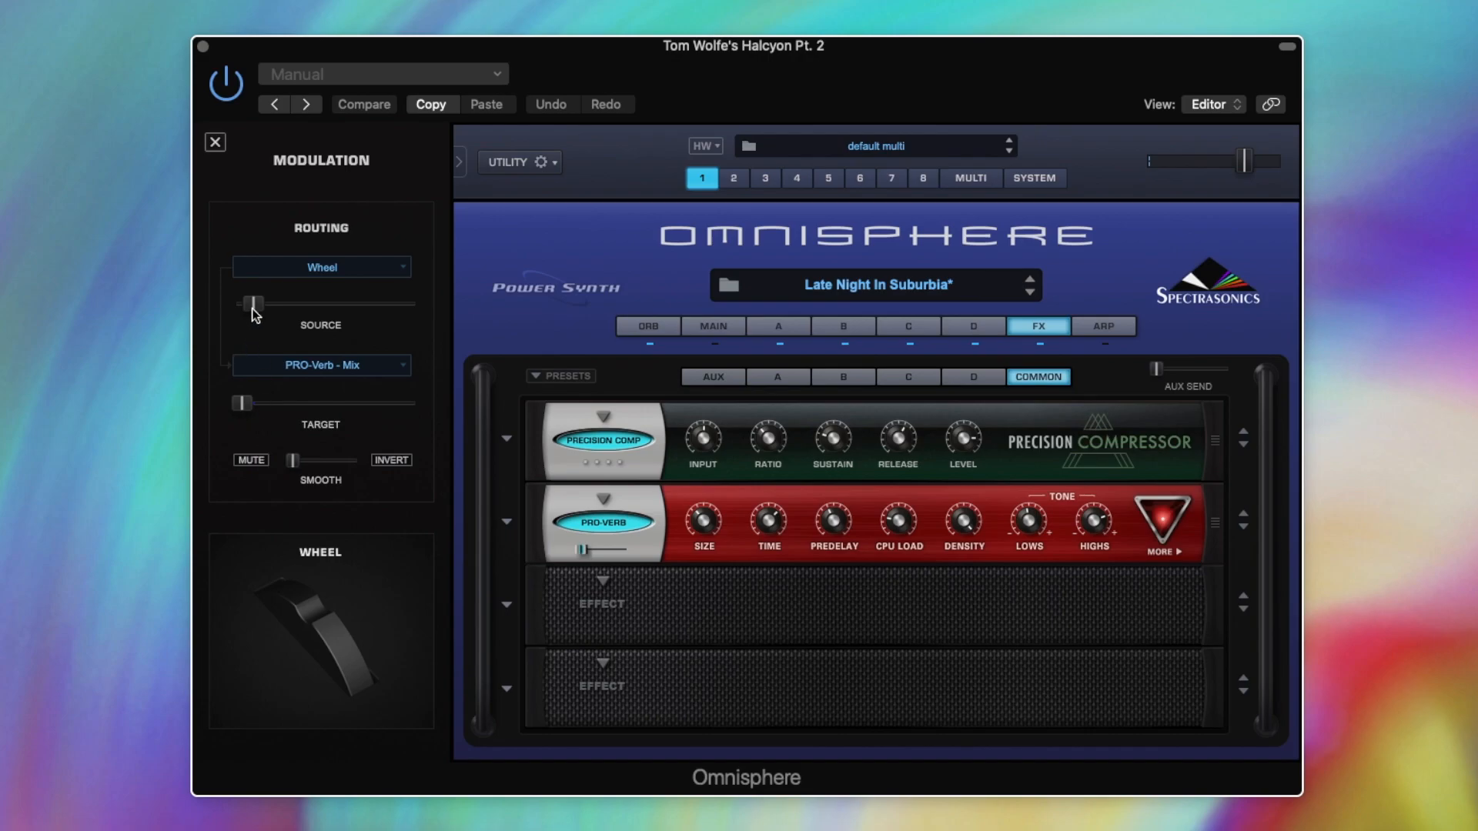
Examine PRO-Verb's main settings and its second page of reverb shaping, width and diffusion controls.
{"action": "mouse_move", "coordinate": [778, 523]}
{"action": "left_click", "coordinate": [1155, 549]}
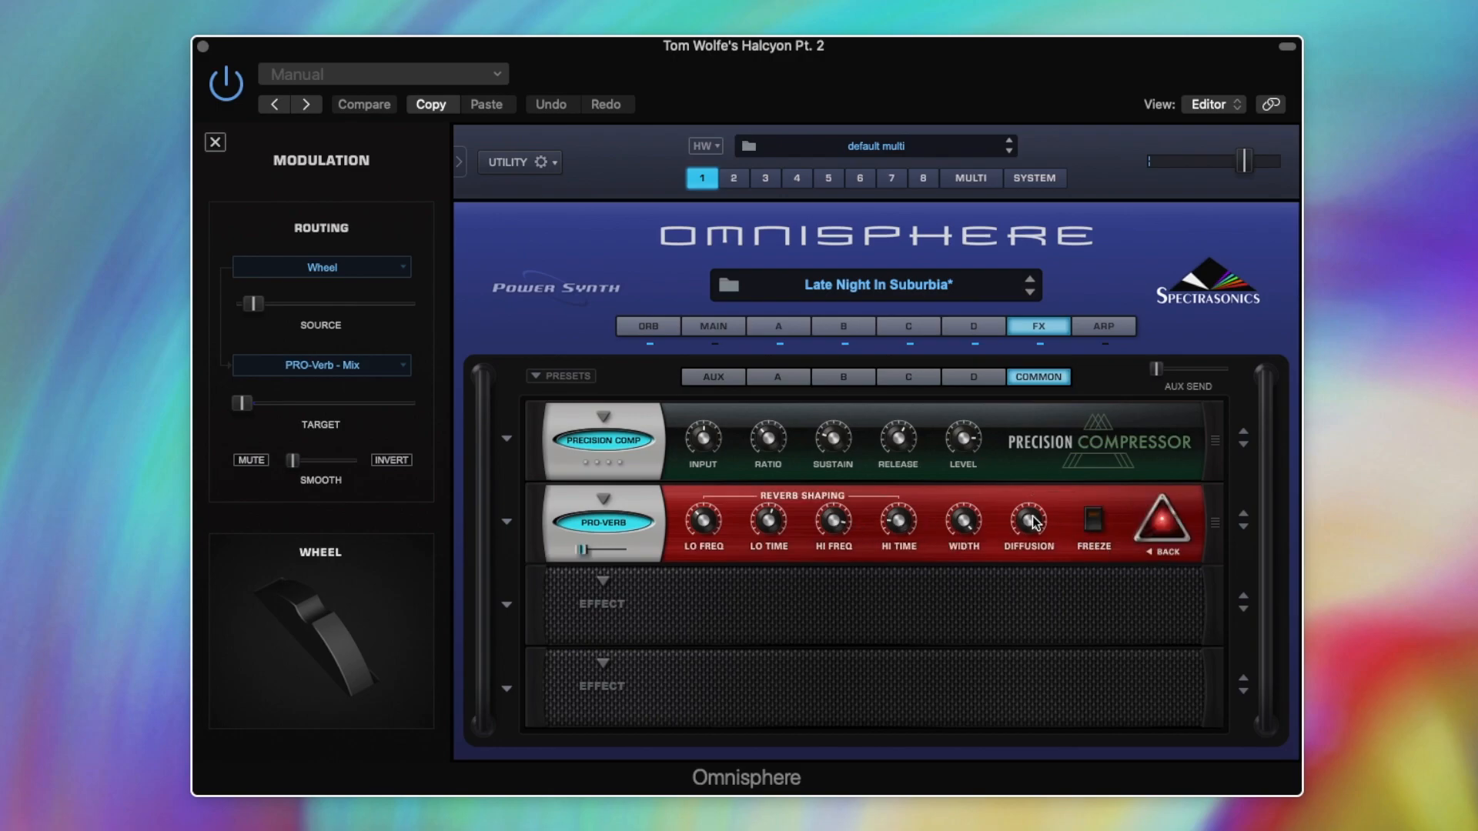
{"action": "left_click", "coordinate": [1161, 548]}
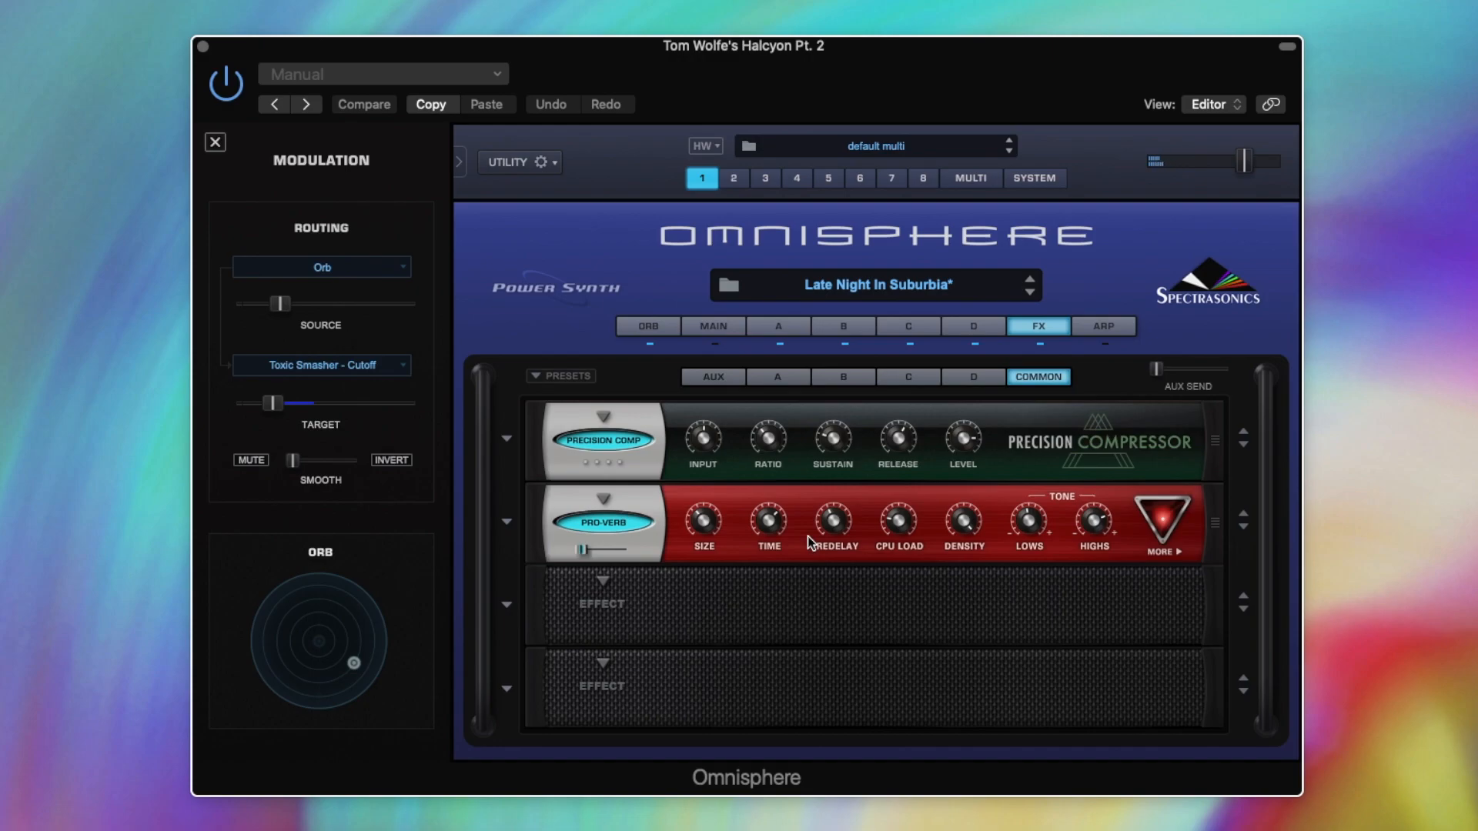
Toggle PRO-Verb off and on repeatedly to compare the patch with and without reverb.
{"action": "left_click", "coordinate": [625, 522]}
{"action": "left_click", "coordinate": [625, 527]}
{"action": "left_click", "coordinate": [625, 525]}
{"action": "left_click", "coordinate": [625, 525]}
Move the Orb puck around and return it to the centre to audition the patch with its reverb and modulations.
{"action": "left_click", "coordinate": [654, 325]}
{"action": "left_click_drag", "start_coordinate": [869, 559], "coordinate": [903, 582]}
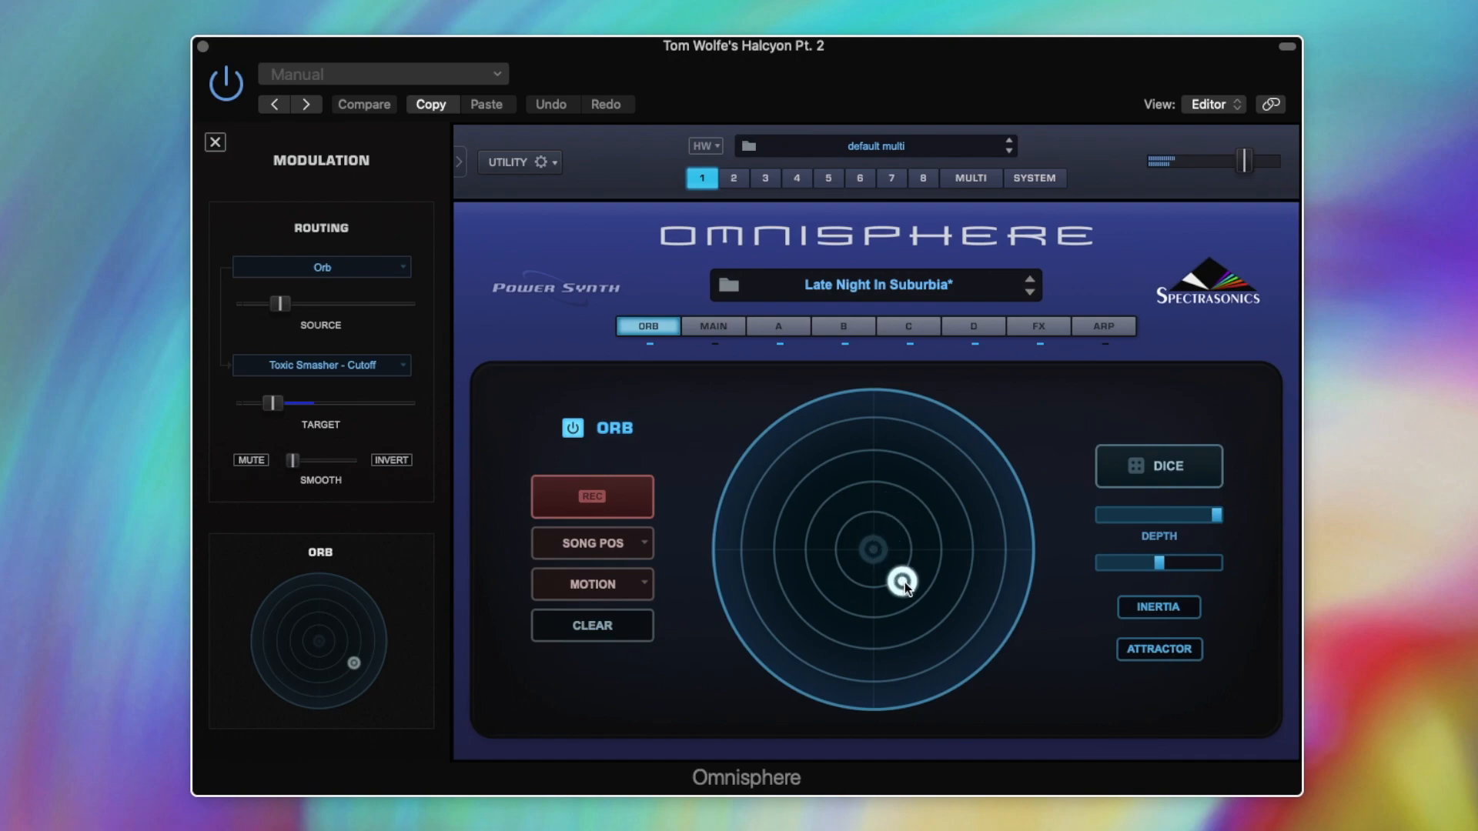
{"action": "left_click_drag", "start_coordinate": [993, 577], "coordinate": [880, 551]}
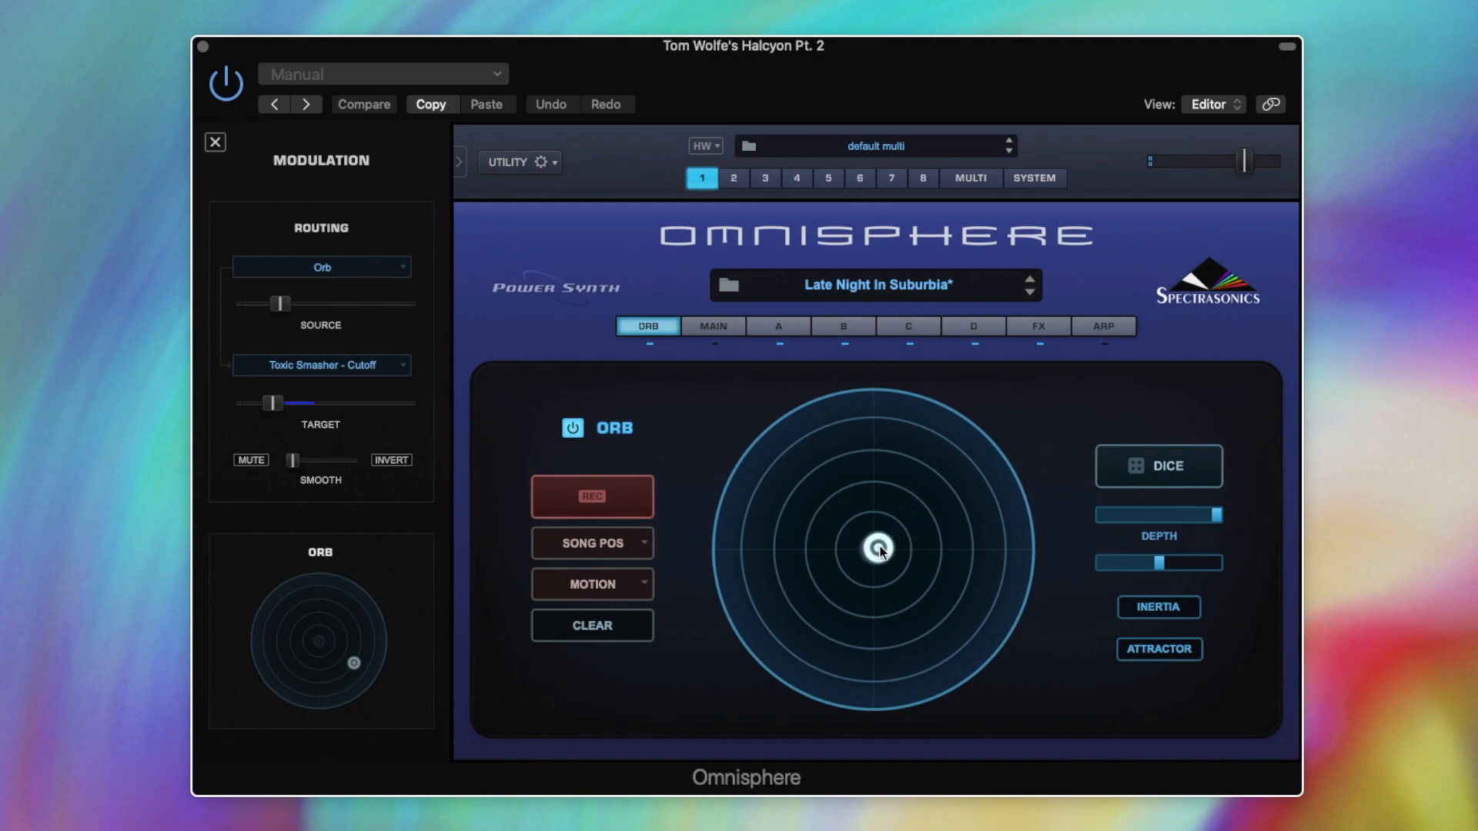